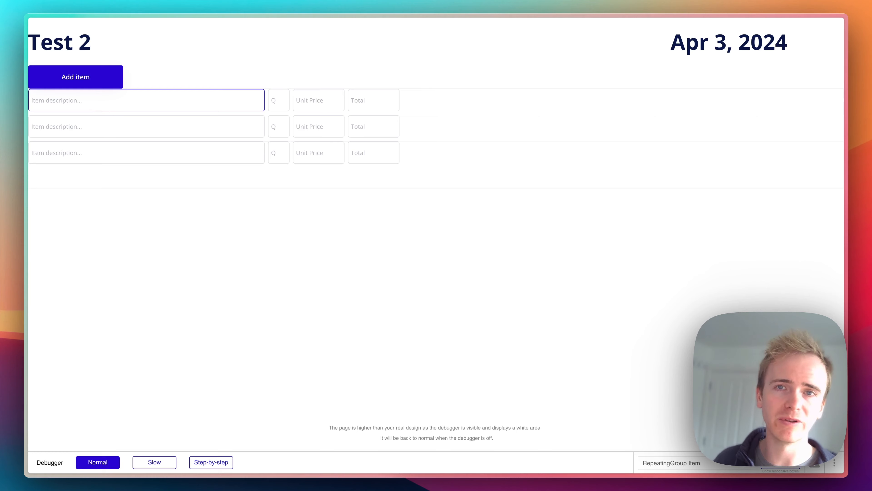
- Switch from the page preview to the Bubble editor and open the invoice page in the design view
left_click(175, 73)
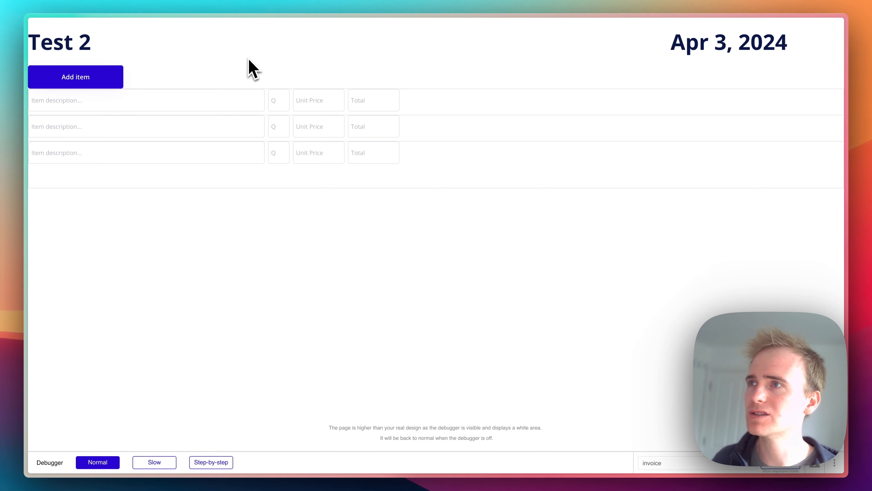
key("super+alt+Page_Up")
left_click(37, 42)
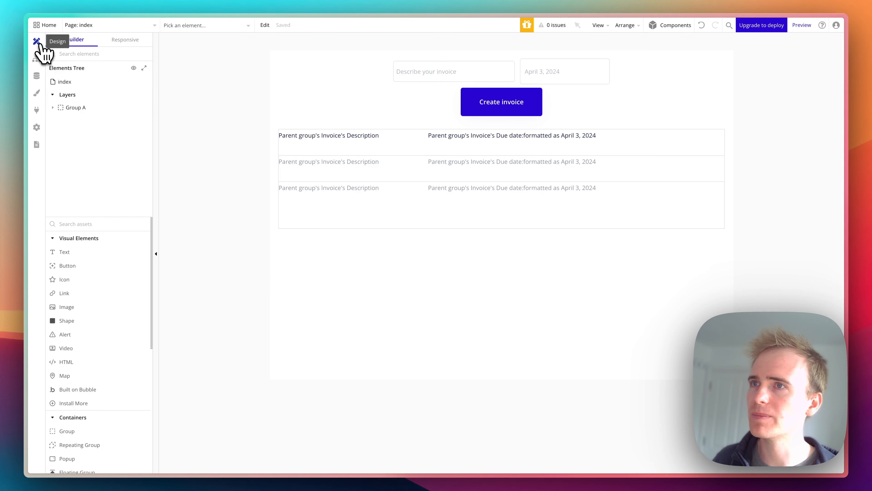
left_click(127, 26)
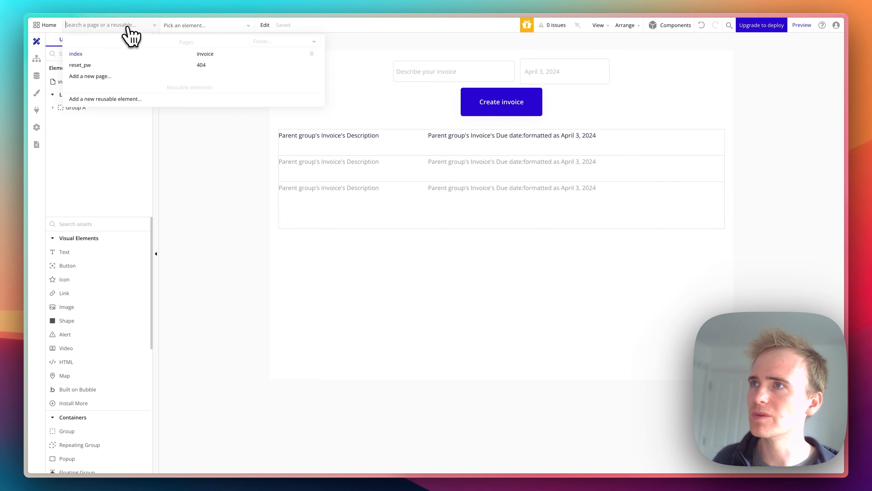
left_click(255, 54)
- Inspect the content type and data source of the item repeating group and the Group Item inside it
left_click(366, 167)
left_click(388, 144)
double_click(438, 146)
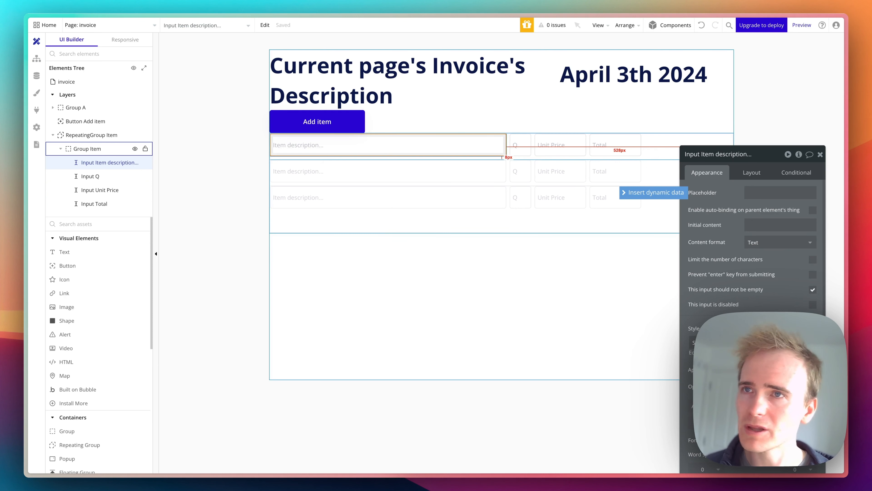
left_click(647, 147)
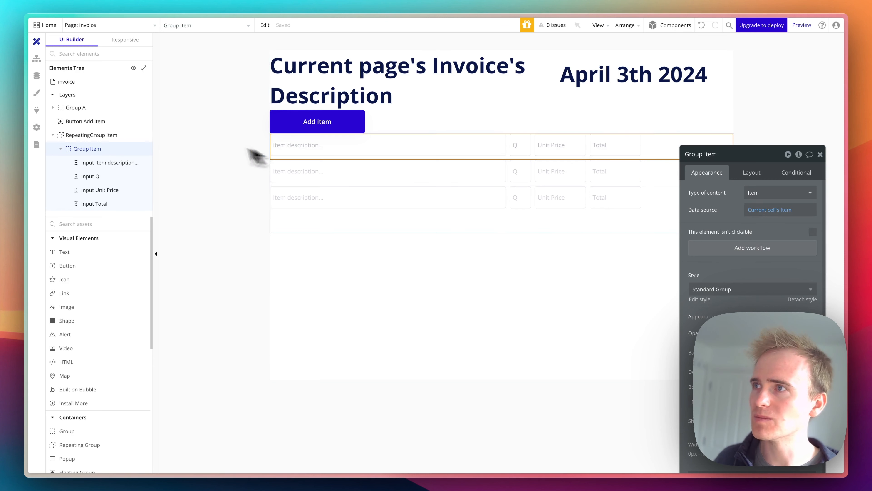
left_click(108, 138)
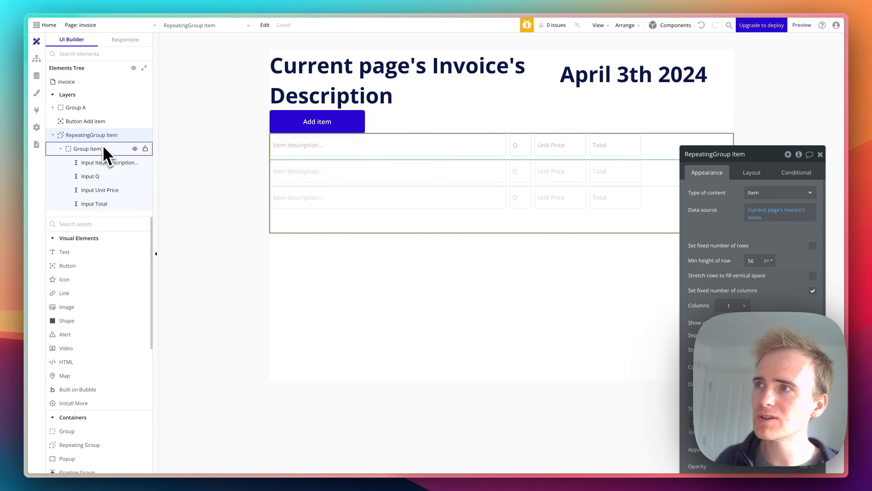
left_click(87, 149)
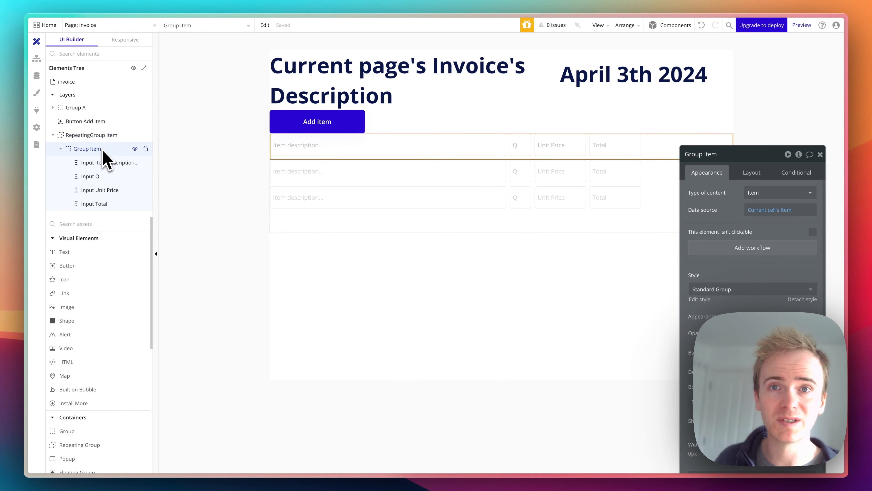
- Enable auto-binding on the item description input and set its field to modify to Description
left_click(107, 175)
left_click(108, 165)
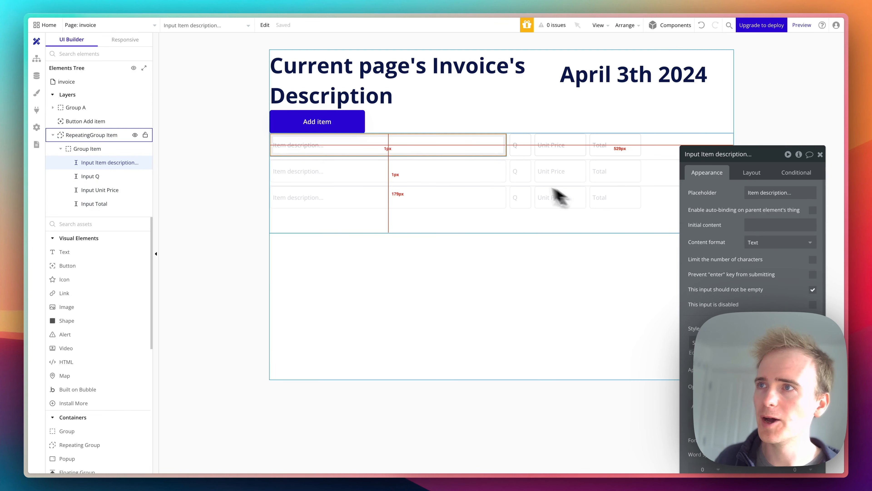
left_click(812, 210)
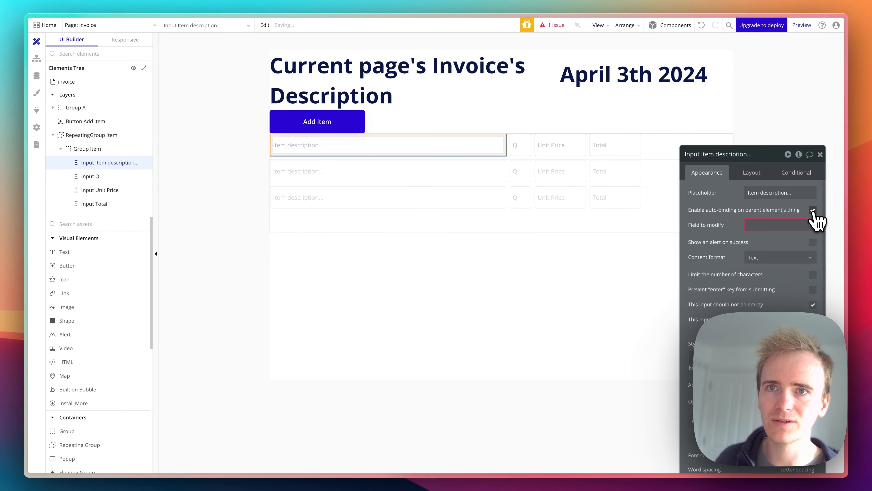
left_click(792, 226)
left_click(779, 239)
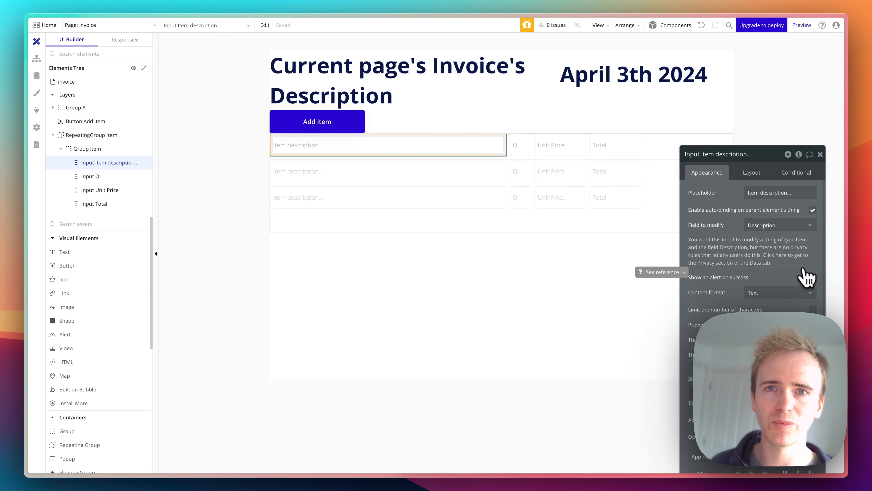
- Enable auto-binding on the Q input and set its field to modify to Quality
left_click(524, 145)
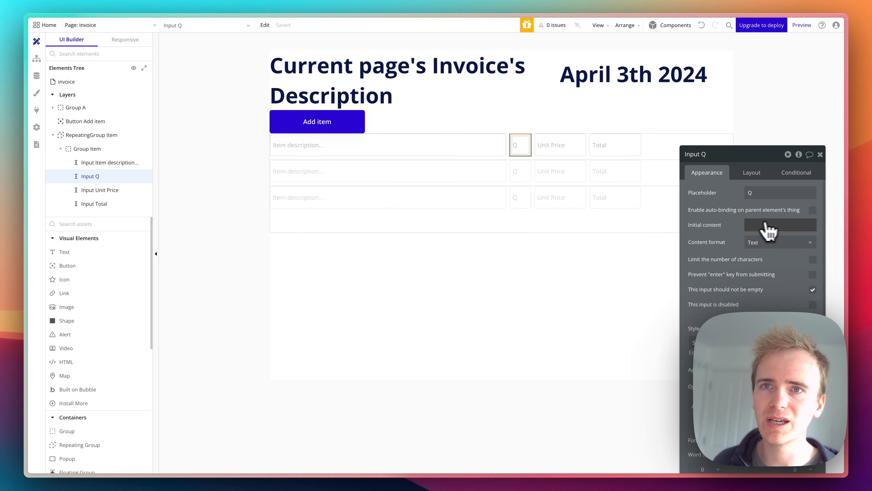
left_click(814, 210)
left_click(776, 225)
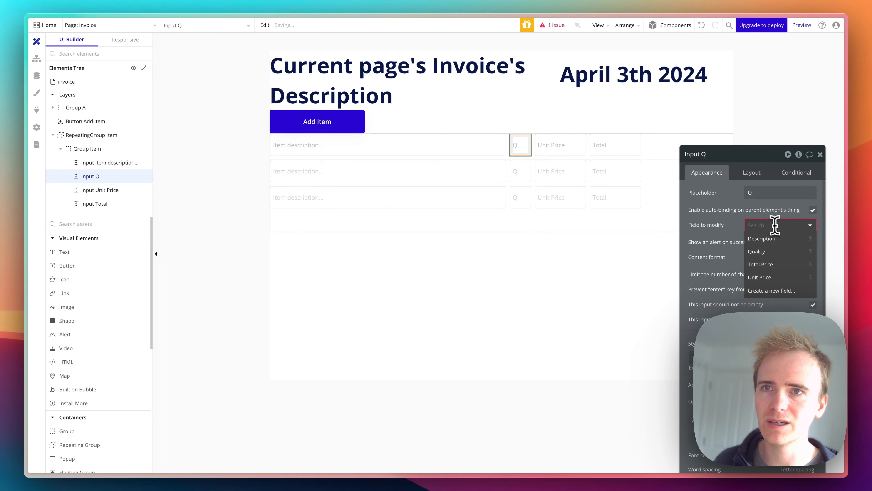
left_click(775, 252)
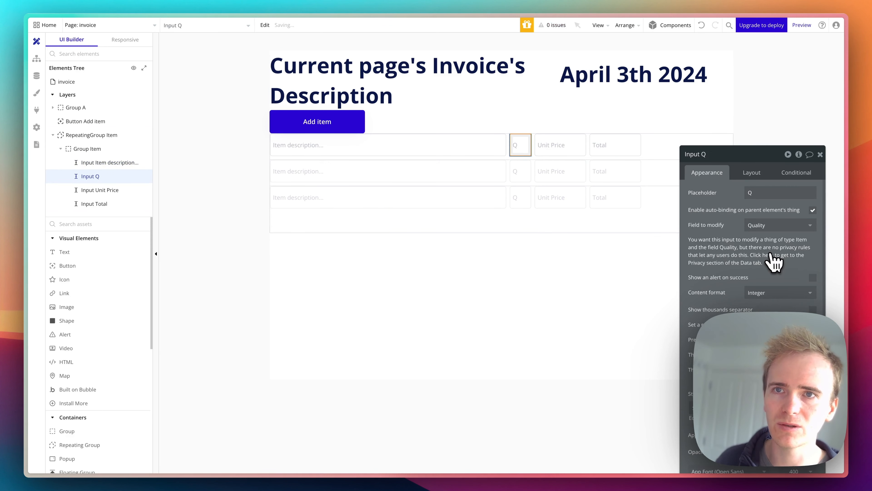
- Enable auto-binding on the Unit Price input and set its field to modify to Unit Price
left_click(583, 148)
left_click(812, 210)
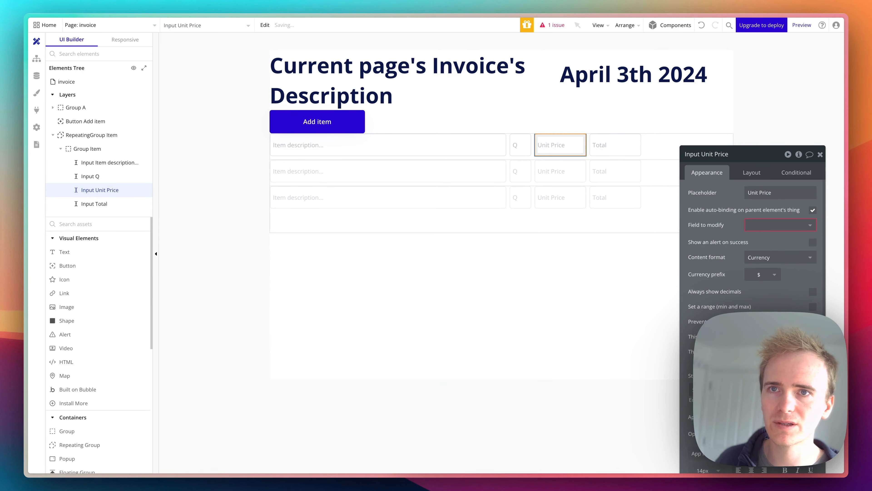
left_click(806, 225)
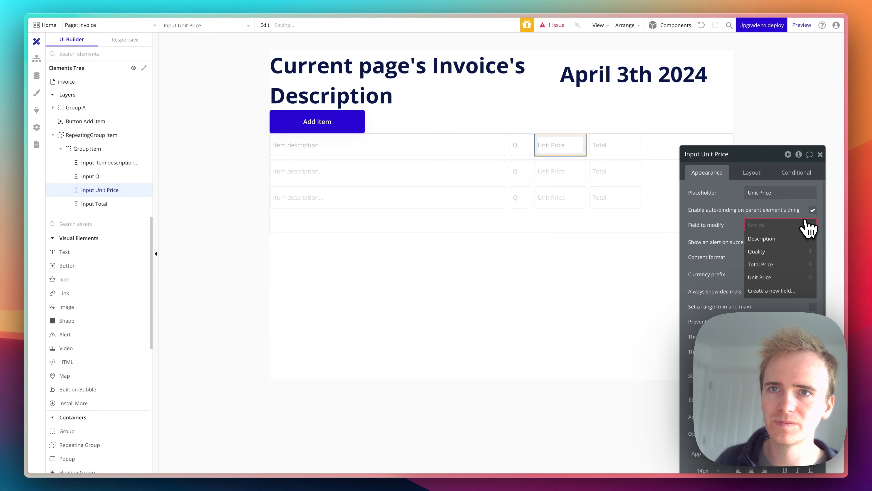
left_click(778, 277)
- Enable auto-binding on the Total input with Total Price as the field to modify, and set its content format to Currency
left_click(615, 147)
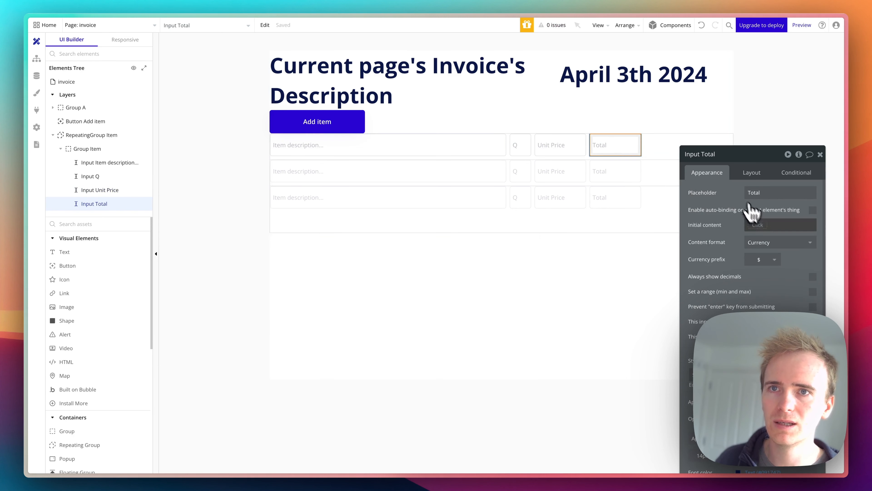
left_click(812, 210)
left_click(806, 225)
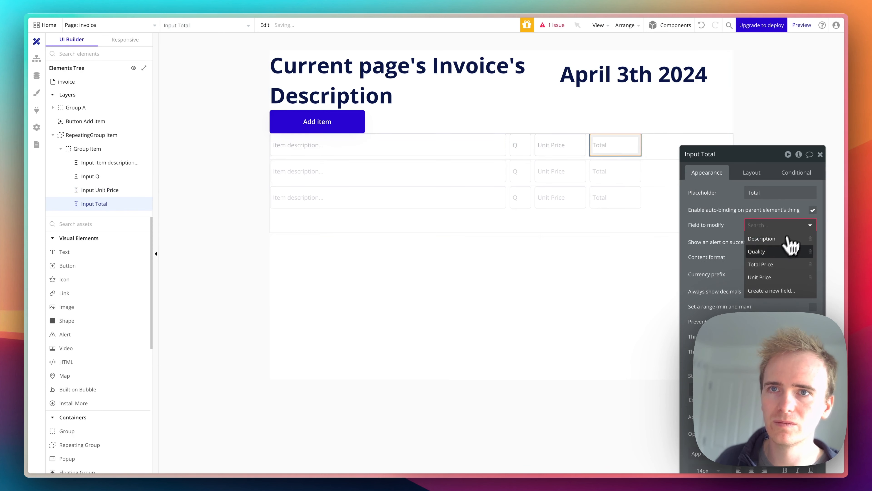
left_click(778, 264)
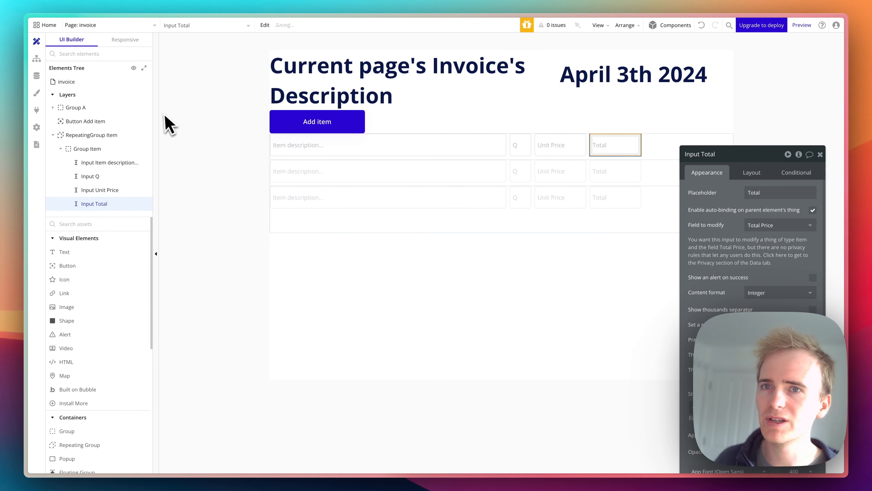
left_click(774, 292)
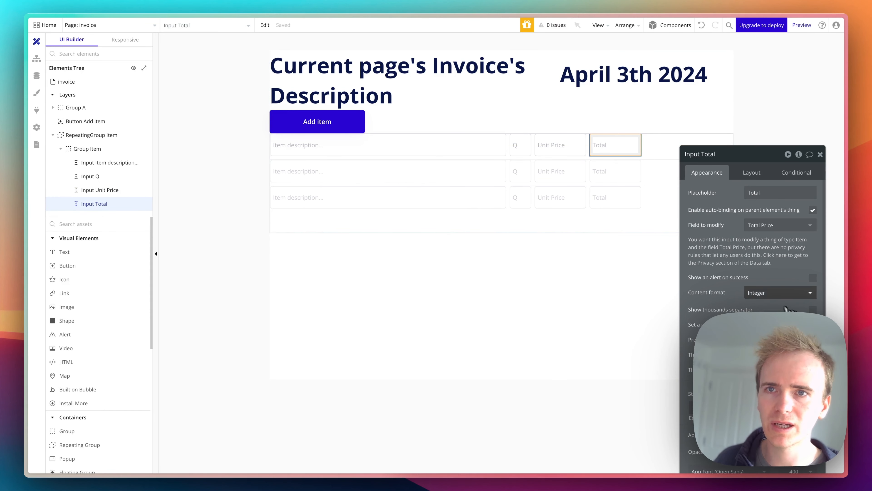
left_click(776, 335)
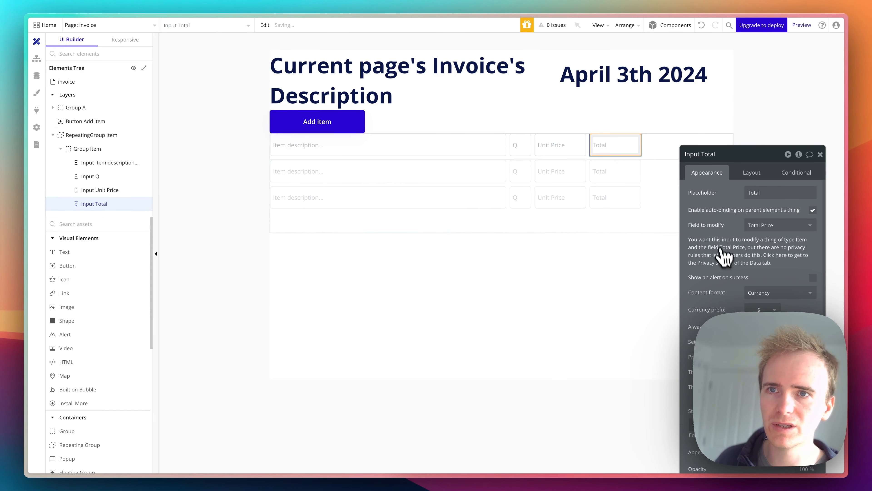
- Allow auto-binding for Description, Unit Price, Quality and Total Price in the Item data type's "Visible to creator" privacy rule
mouse_move(29, 126)
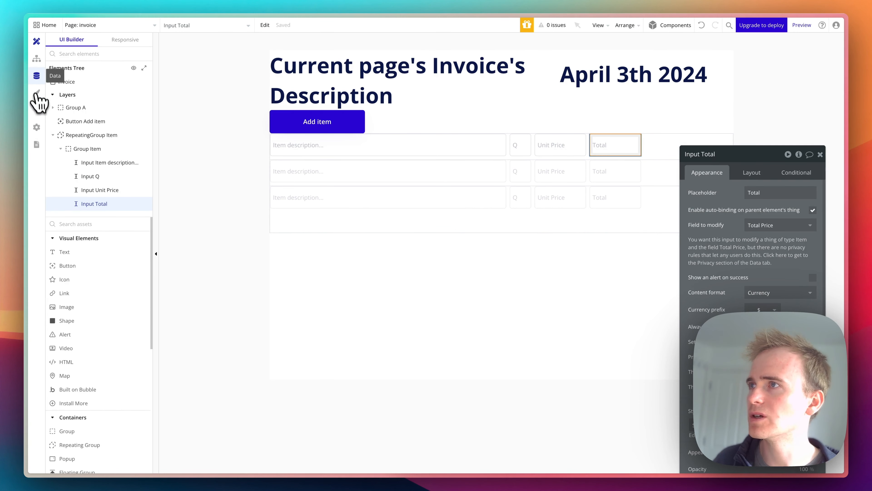
left_click(36, 76)
left_click(135, 59)
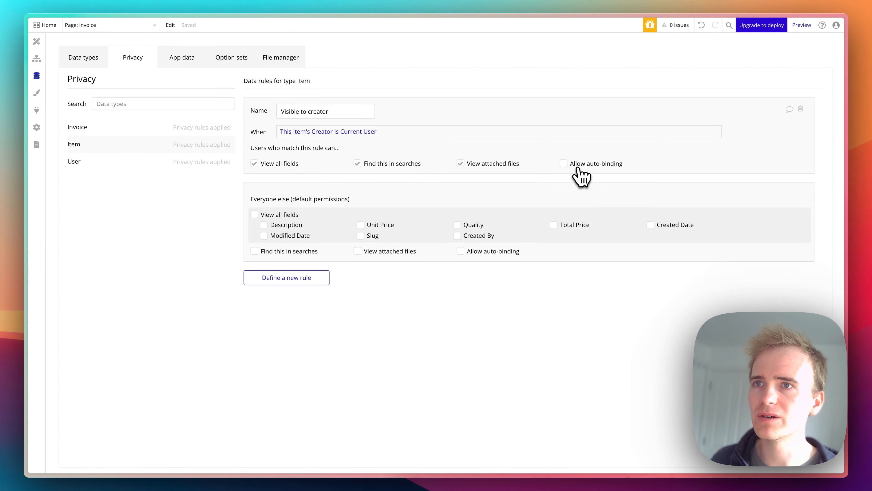
left_click(564, 163)
left_click(286, 187)
left_click(363, 190)
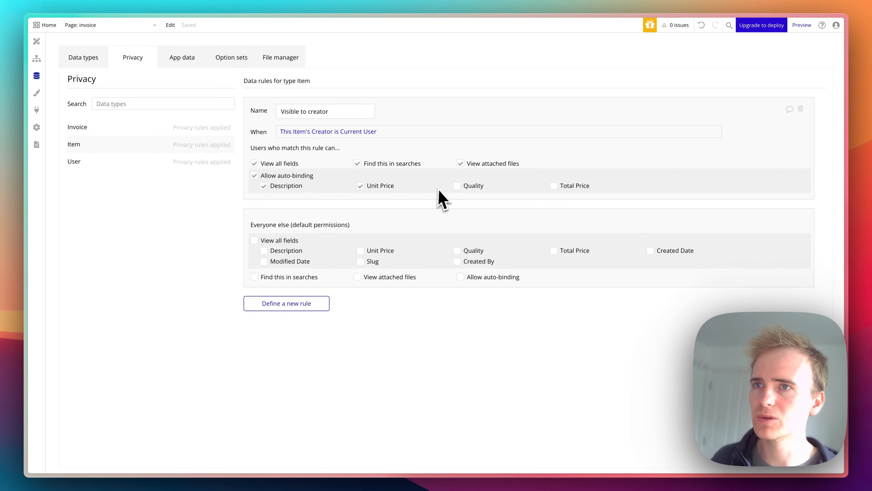
left_click(458, 187)
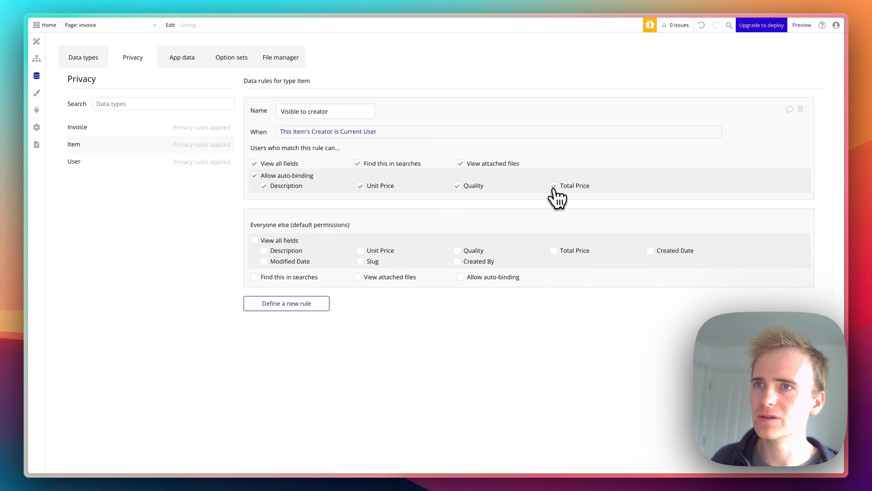
- Return to the invoice page design, then switch to the page preview and reload it
left_click(44, 42)
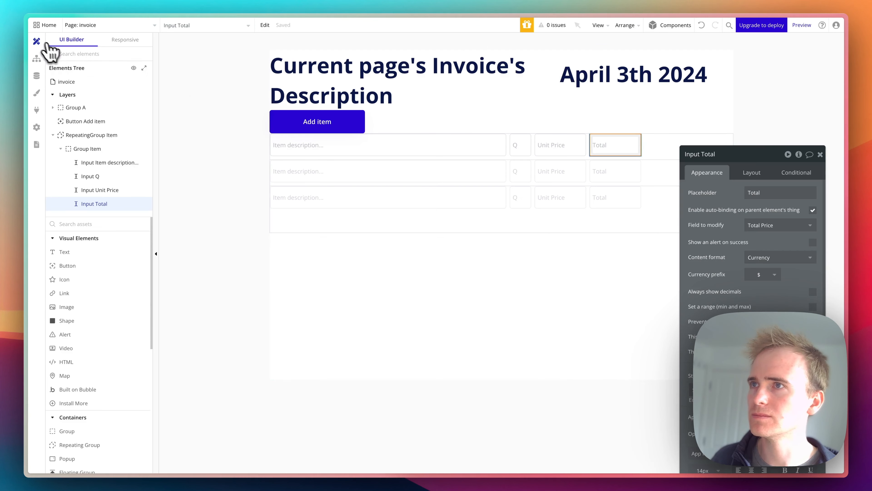
left_click(472, 252)
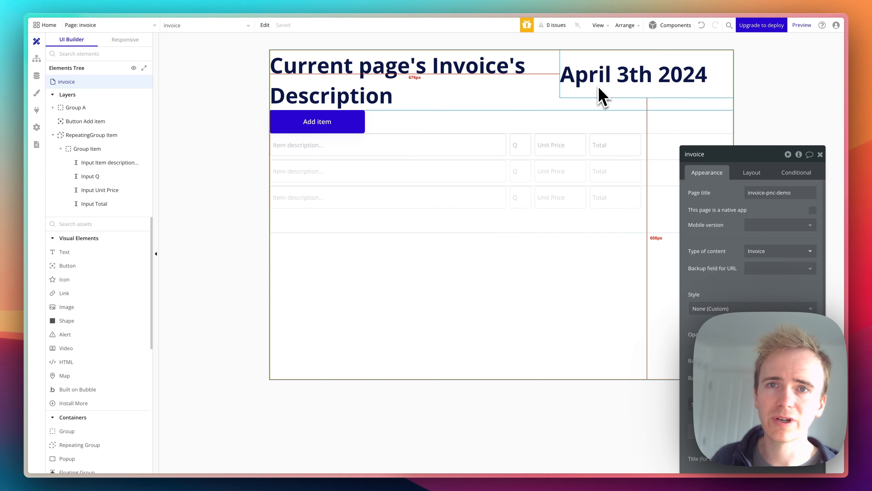
key("super+alt+Page_Down")
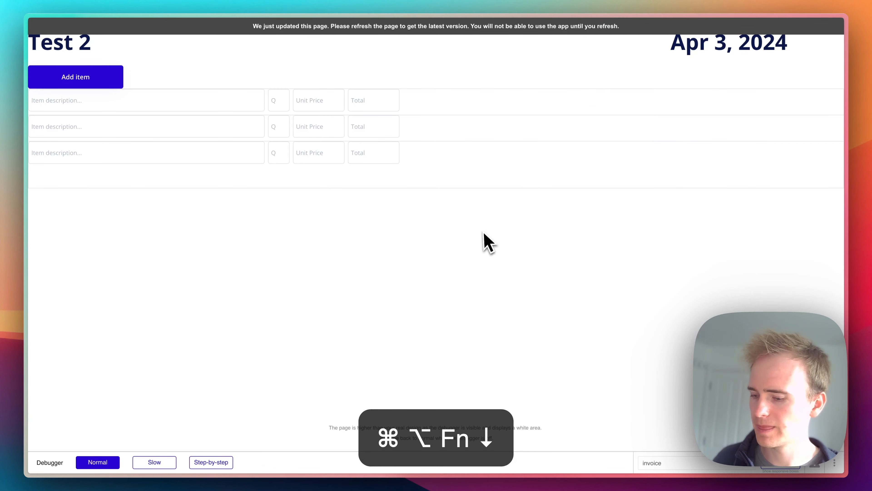
key("super+r")
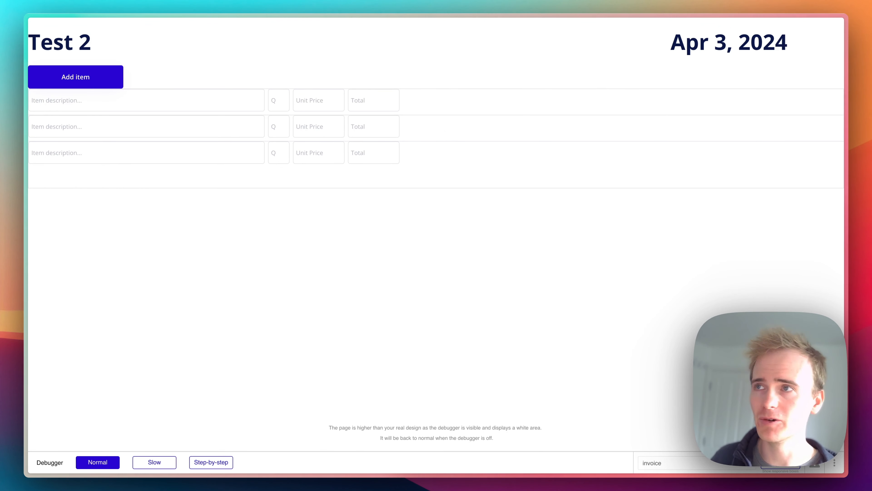
- Fill in the first item row with description "Test 2", quantity 2, unit price 14 and total $28
left_click(222, 109)
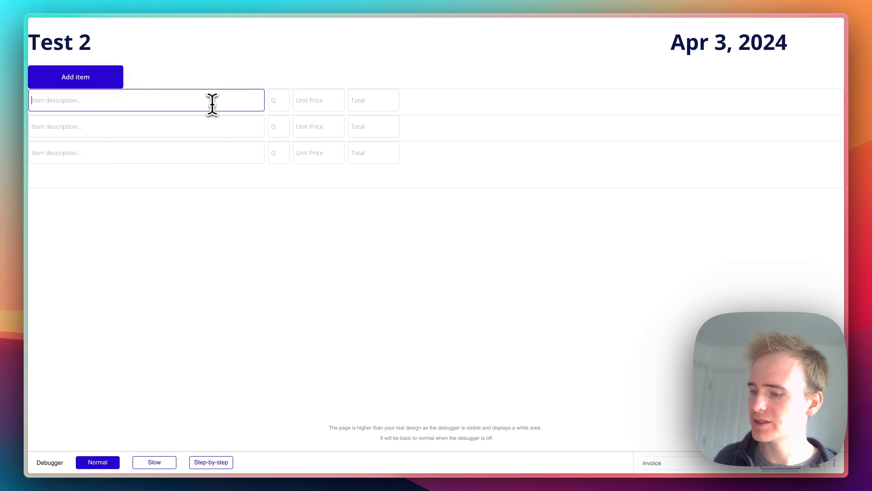
type("Test 2")
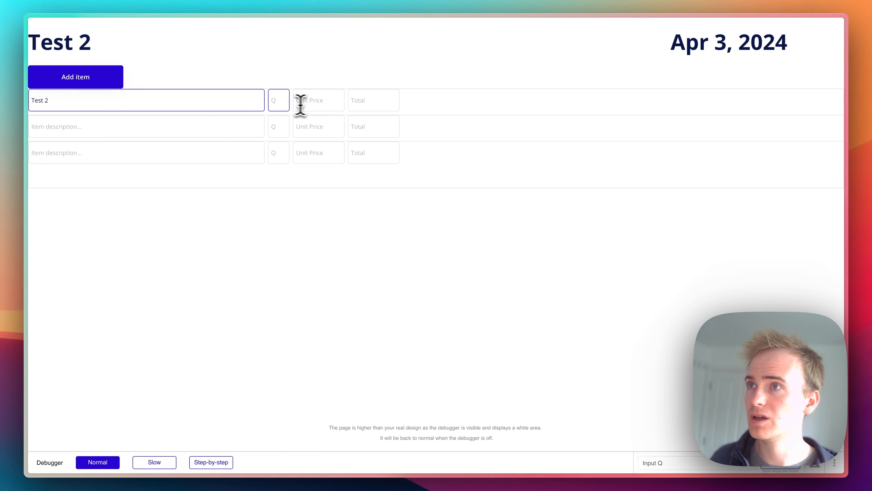
left_click(276, 102)
type("2")
left_click(326, 109)
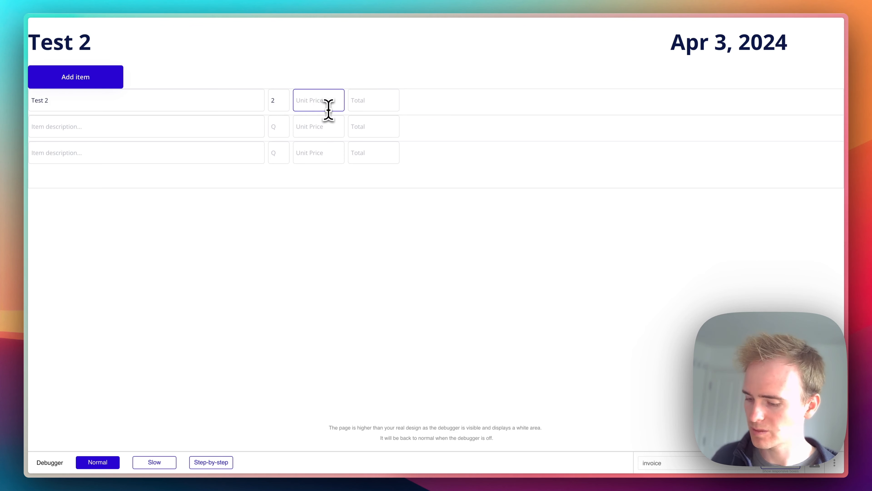
type("14")
key("Tab")
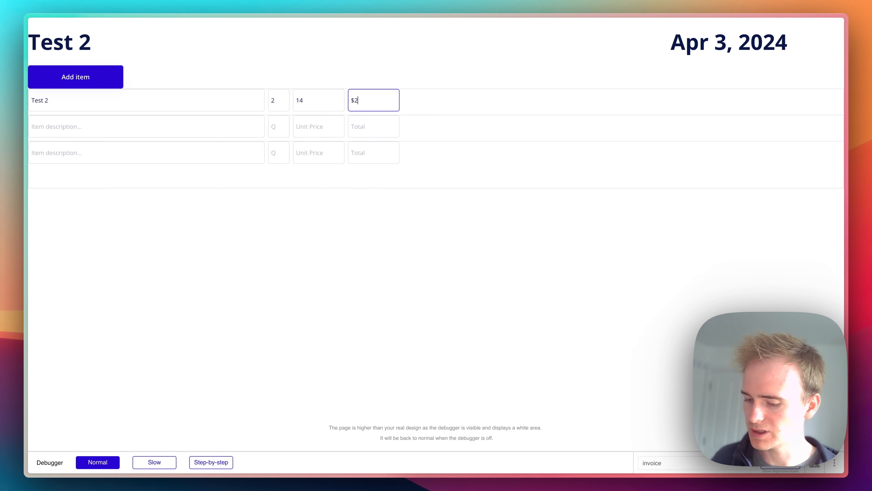
- Fill in the second item row with description "Test 3", quantity 3, unit price 3 and total $9
left_click(171, 134)
type("Test 3")
left_click(283, 124)
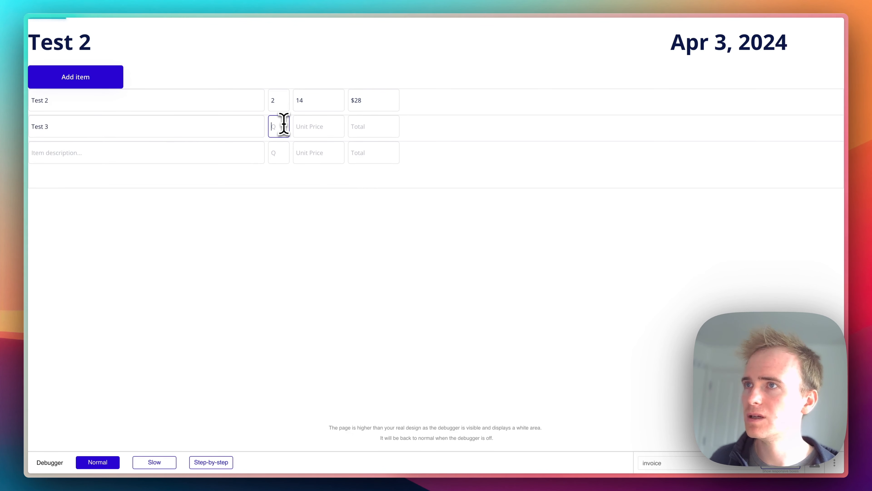
type("3")
left_click(303, 126)
type("3")
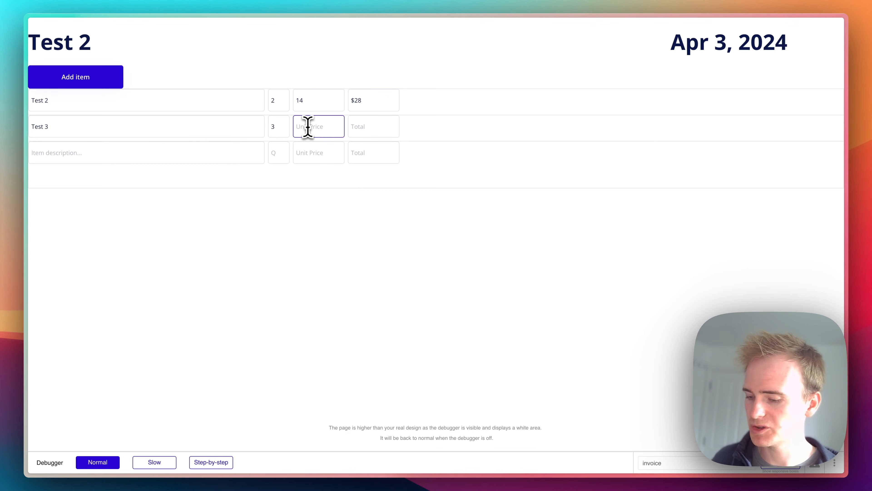
left_click(359, 127)
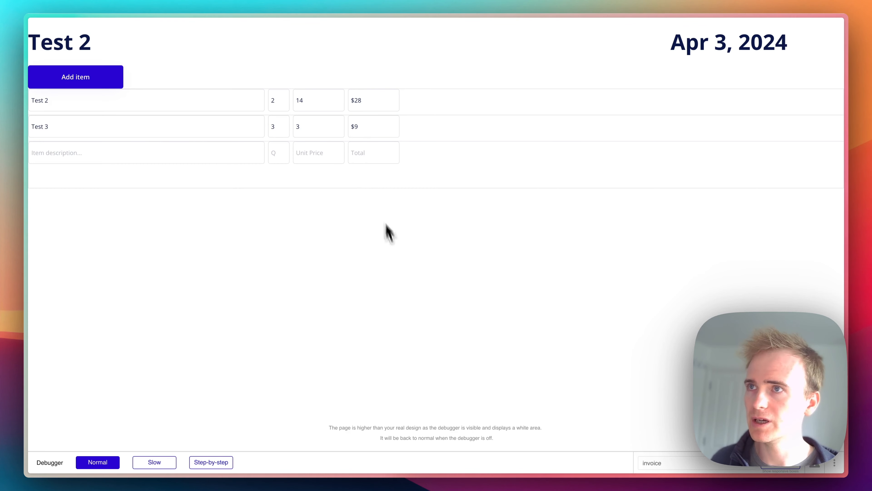
- Return to the invoice page design and set the Unit Price input's content format to Currency
left_click(357, 158)
key("super+alt+Page_Up")
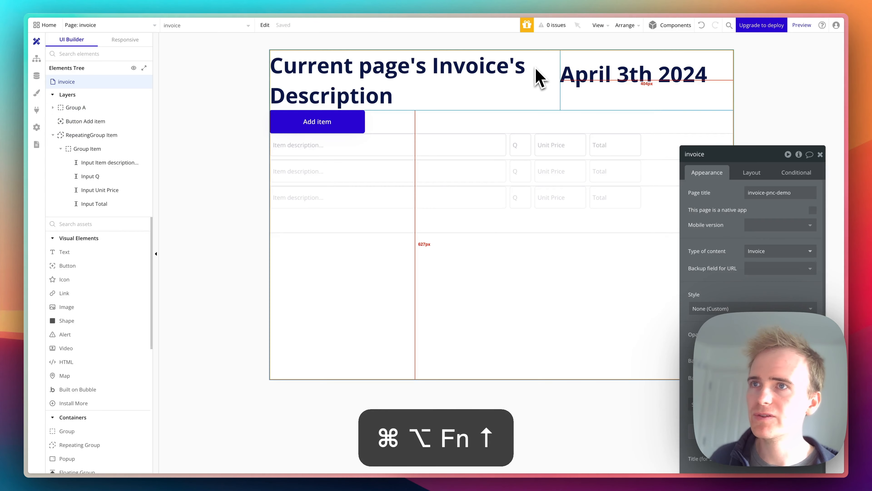
left_click(555, 147)
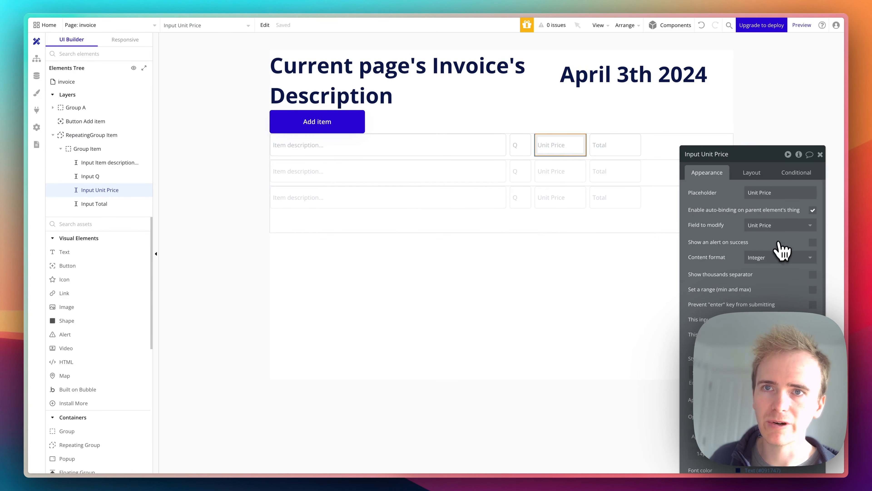
left_click(778, 257)
left_click(777, 297)
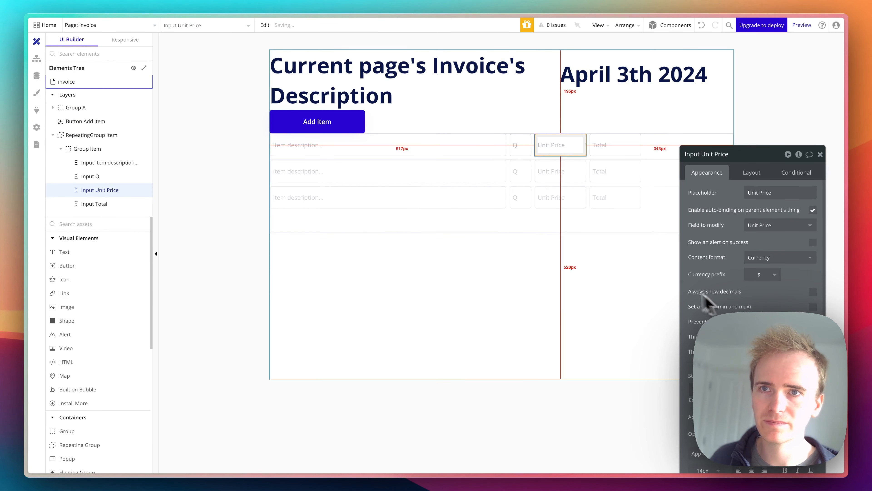
left_click(637, 300)
left_click(559, 148)
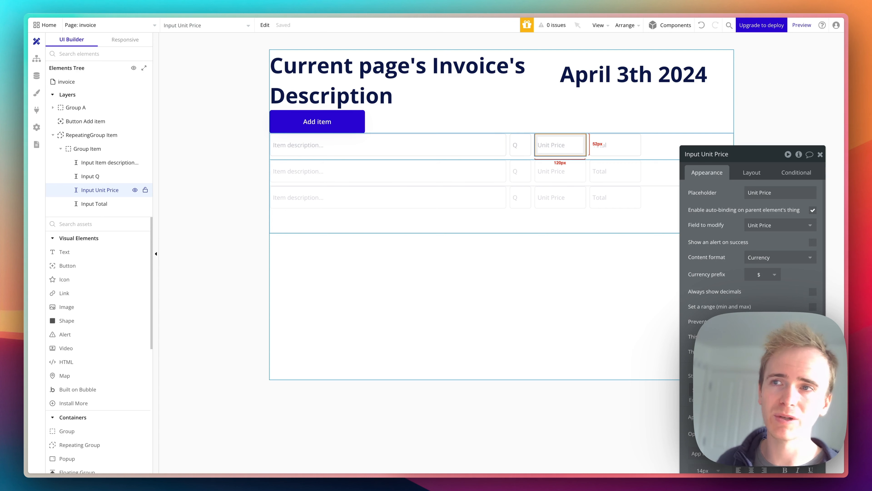
- Draw a text element beneath the item repeating group and start a dynamic data expression in place of its placeholder text
left_click(321, 263)
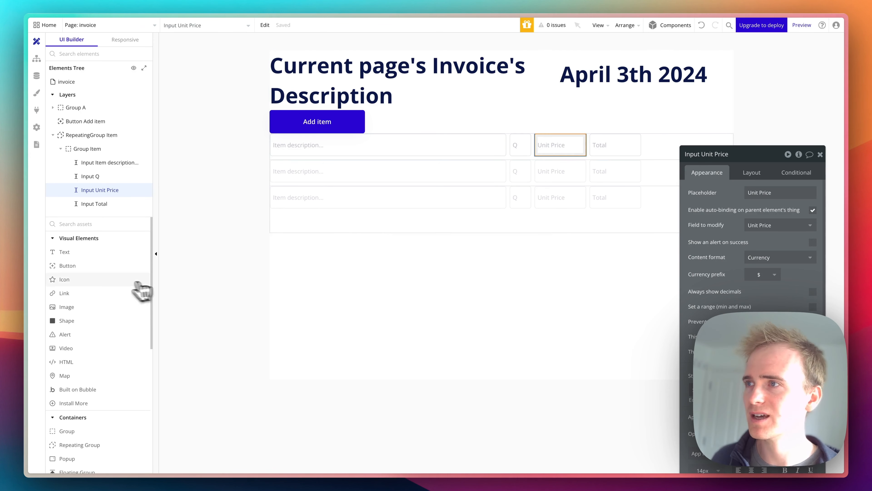
left_click(84, 256)
left_click_drag(305, 264, 461, 297)
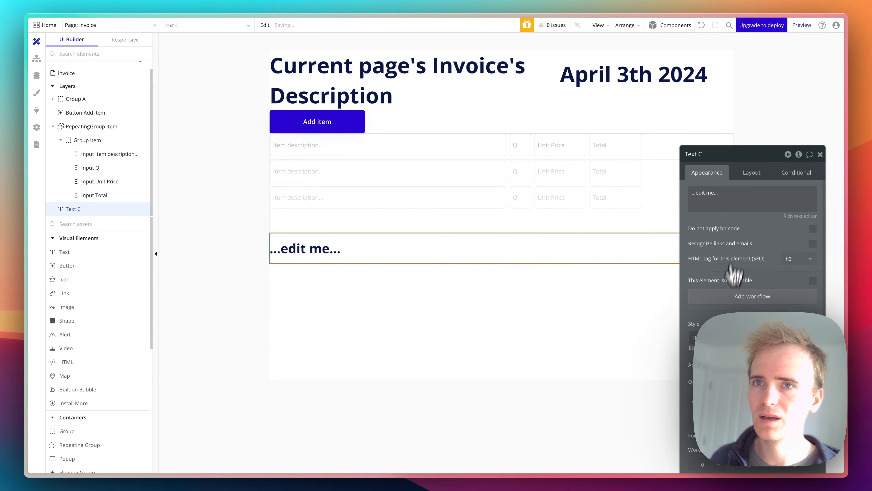
triple_click(739, 195)
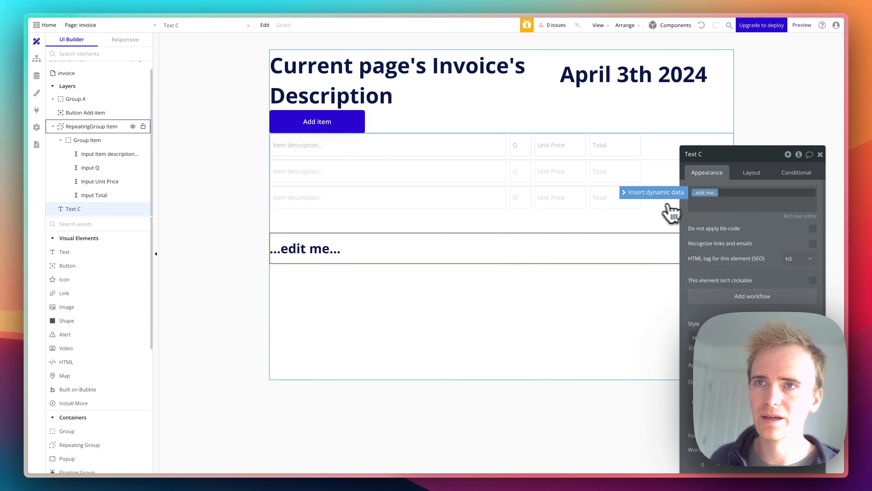
left_click(645, 192)
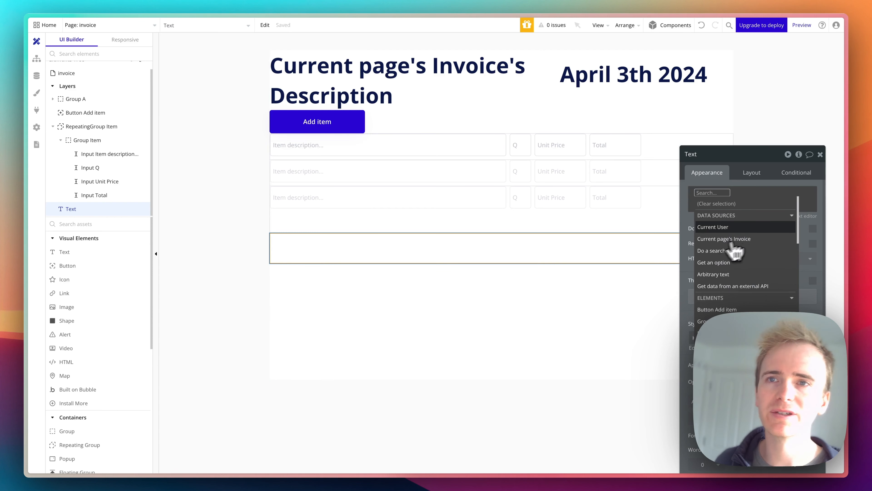
left_click(759, 238)
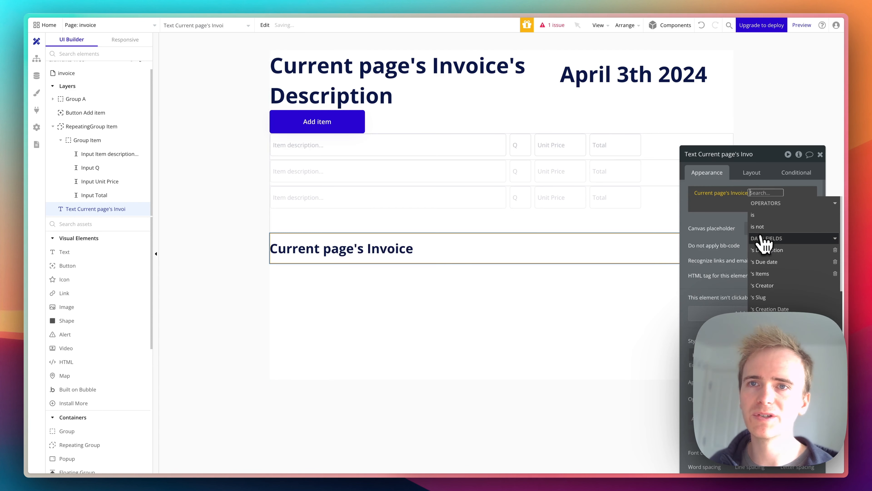
left_click(775, 274)
key("BackSpace")
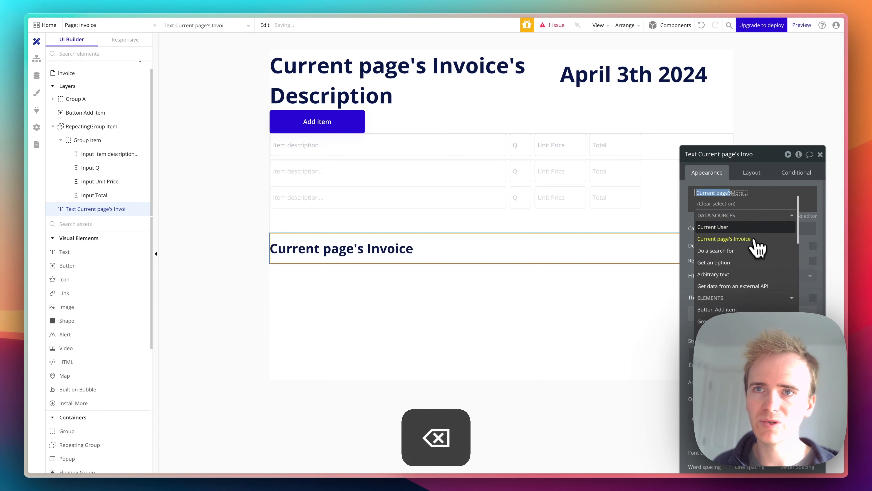
- Build the text's expression as RepeatingGroup Item's List of Items, each item's Total Price, with the :sum operator
type("re")
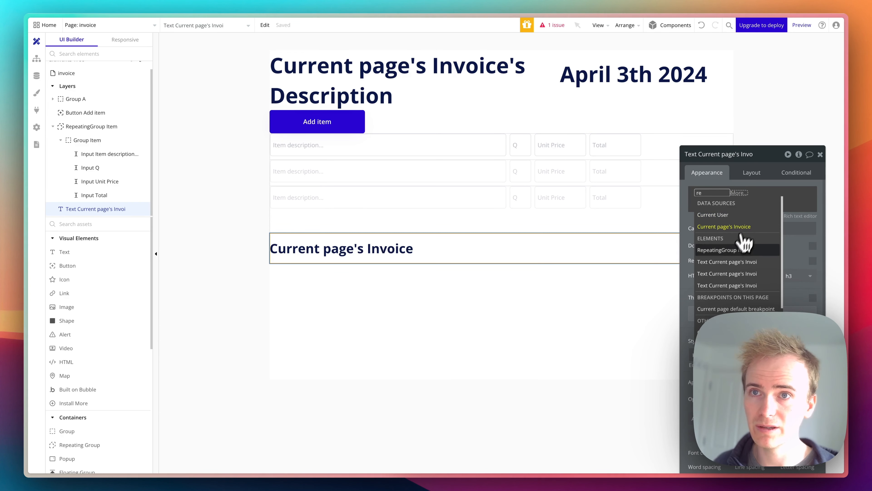
left_click(739, 250)
left_click(768, 222)
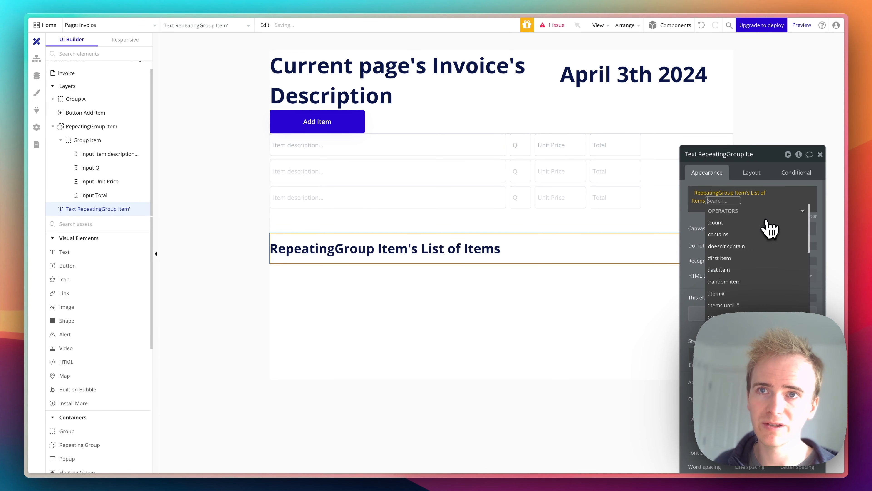
scroll(751, 300, "down", 3)
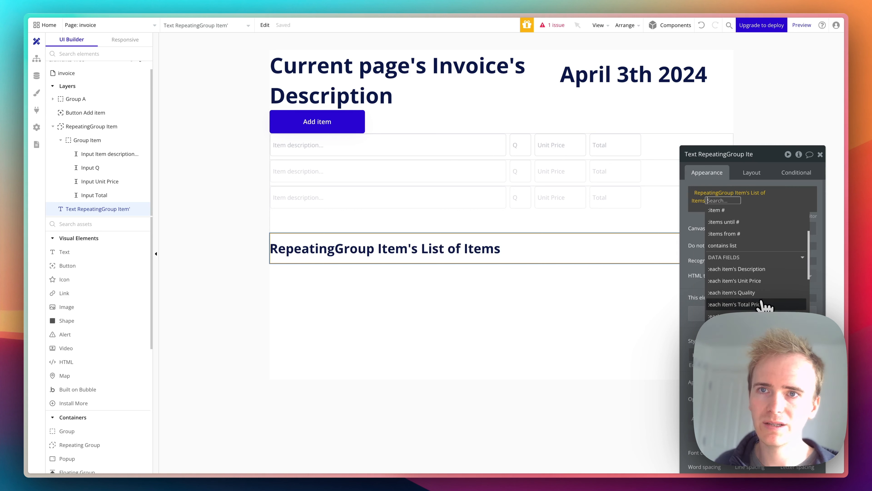
left_click(756, 305)
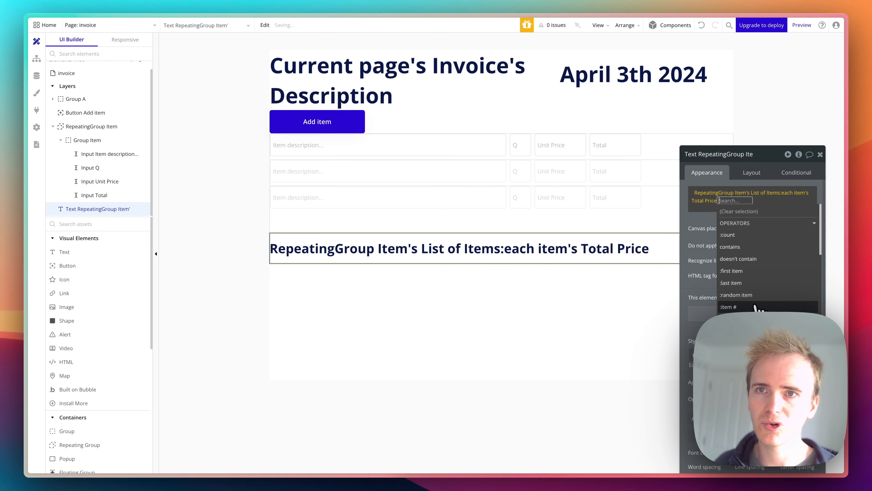
type("sum")
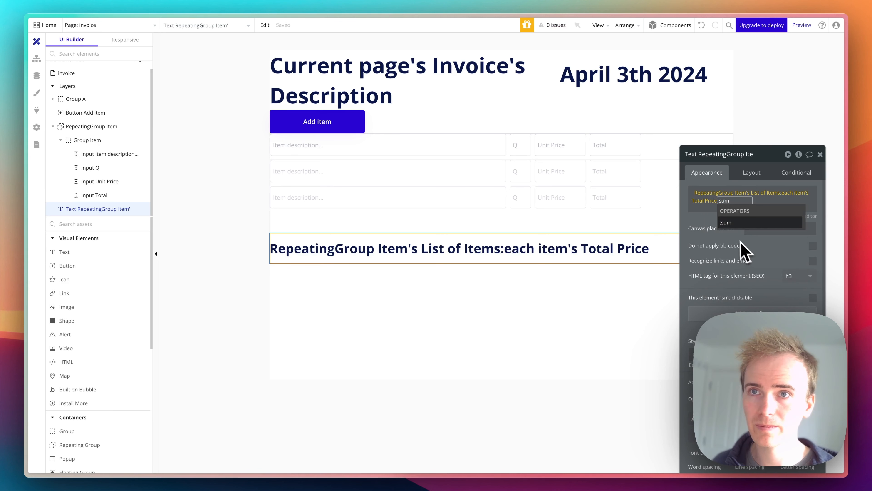
left_click(731, 235)
- Append number formatting to the sum expression and set its number type to Currency
left_click(731, 235)
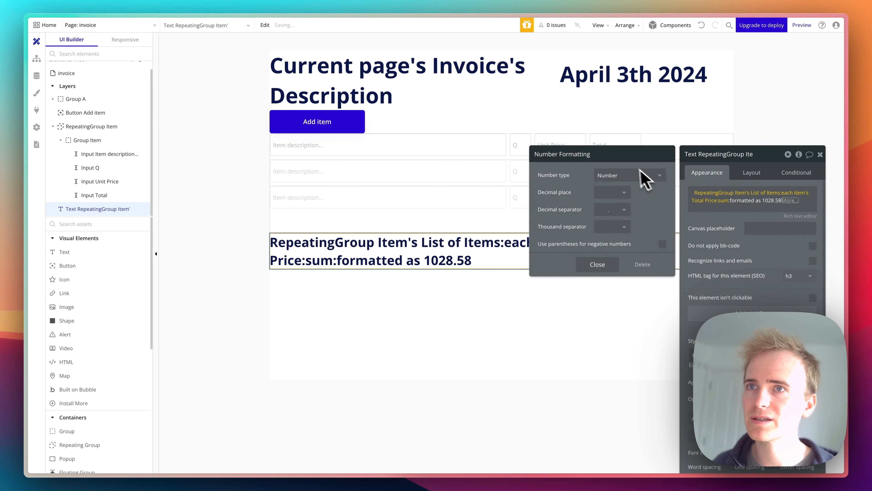
left_click(622, 184)
left_click(615, 218)
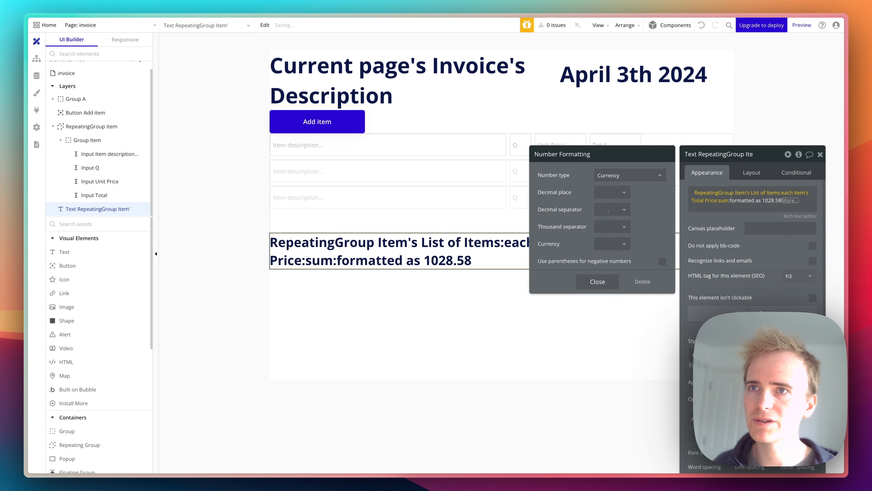
- Switch to the invoice page preview and reload it to check the item prices and total
key("super+alt+Page_Down")
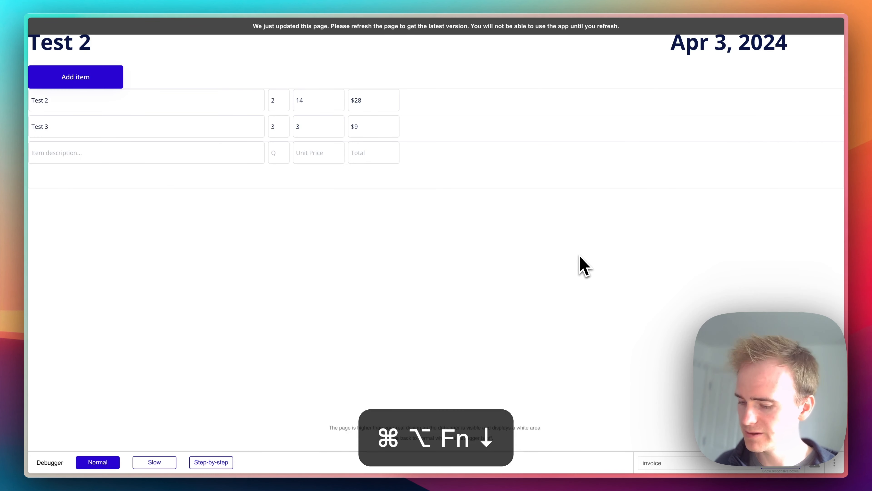
key("super+r")
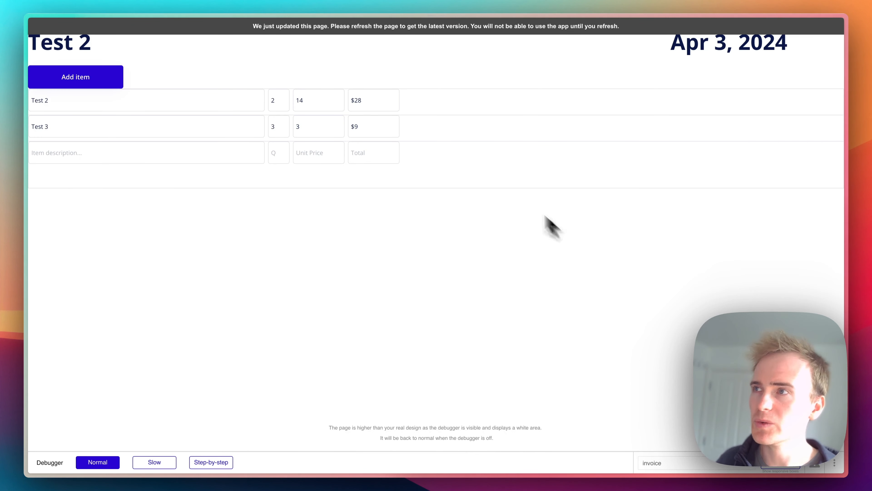
left_click(300, 120)
left_click(350, 109)
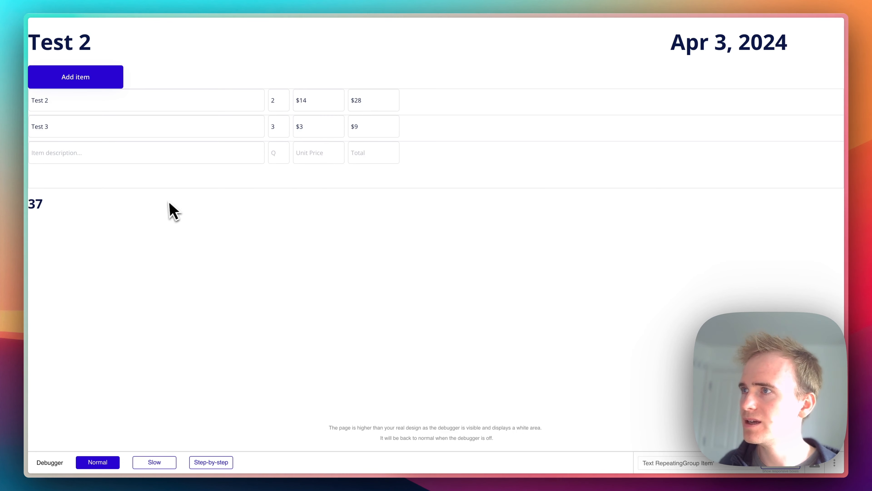
- Close the number formatting settings, reload the preview, and inspect the total text's value in the debugger
key("super+alt+Page_Up")
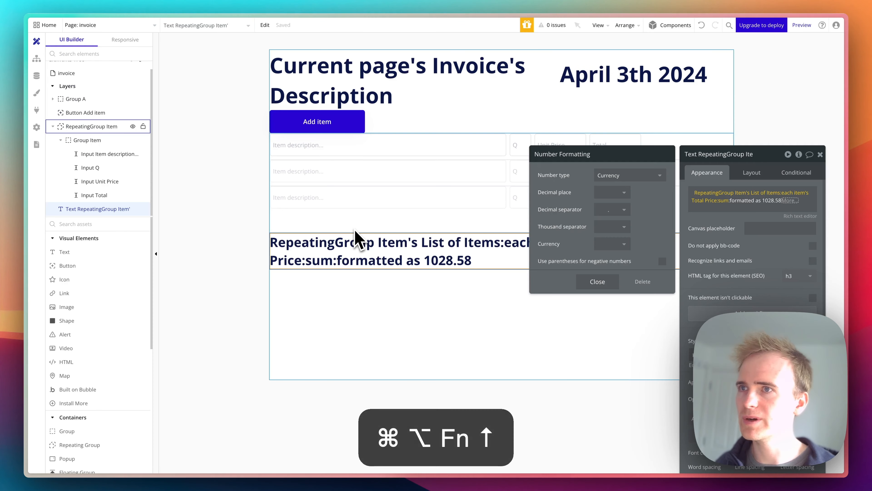
left_click(730, 210)
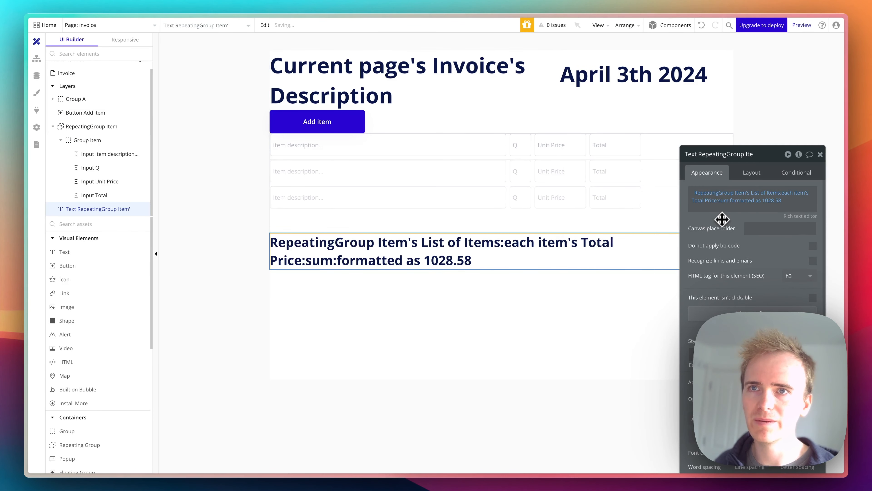
key("super+alt+Page_Down")
key("super+r")
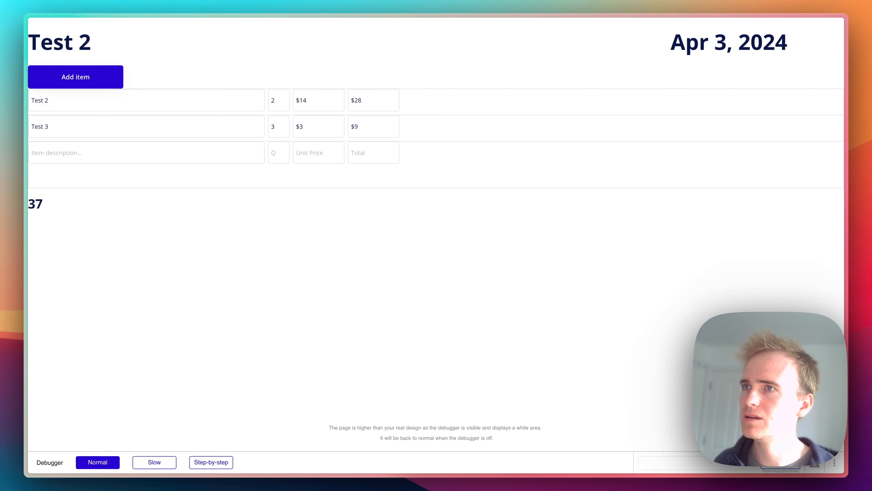
left_click(781, 473)
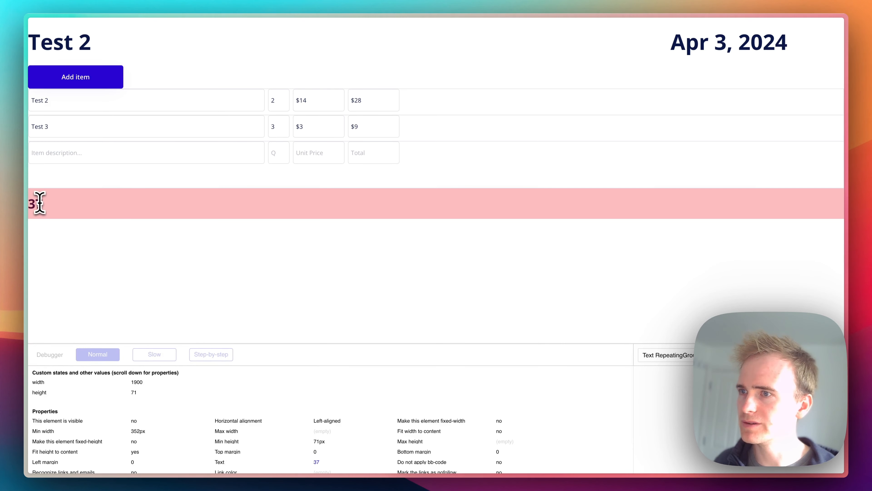
left_click(316, 462)
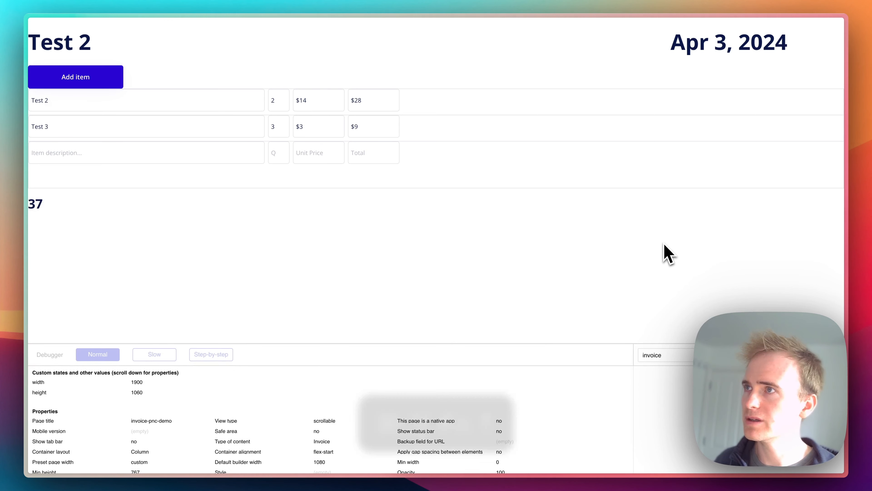
- Set the currency symbol in the total text's number formatting to $, and reload the page preview
key("super+alt+Page_Up")
left_click(756, 201)
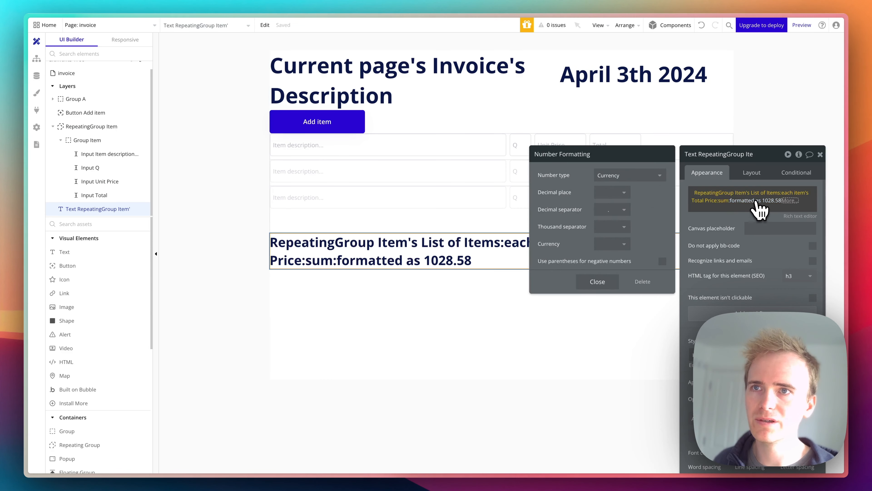
left_click(612, 244)
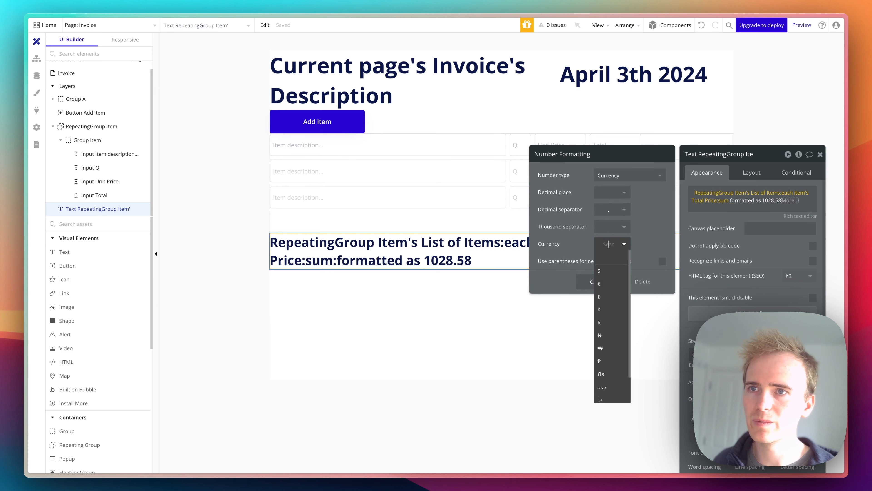
left_click(617, 274)
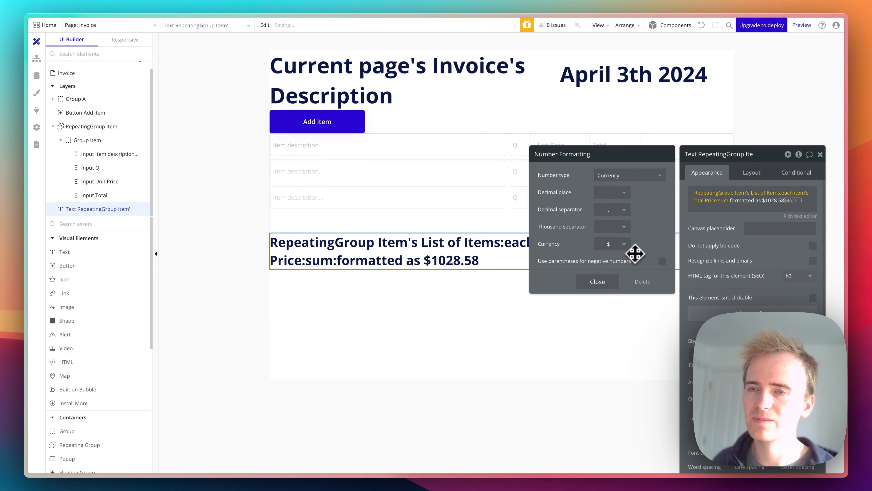
key("super+alt+Page_Down")
key("super+r")
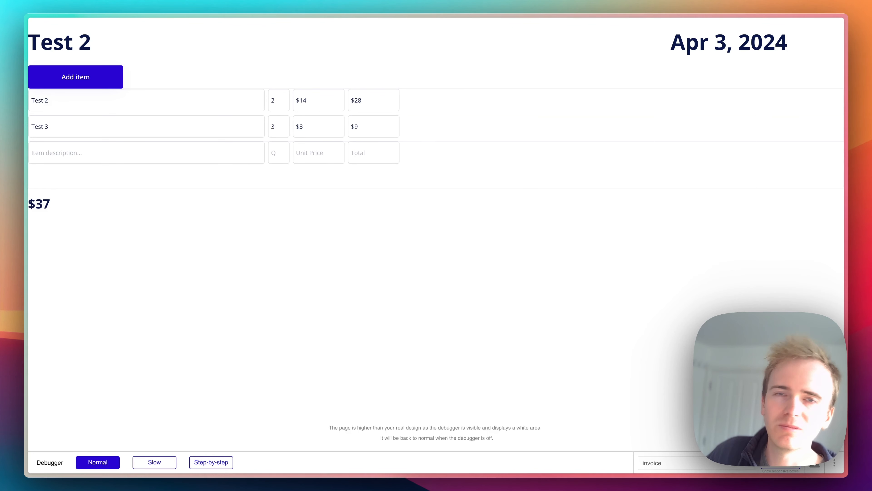
- Fill in the third item row with description "test 4", quantity 43 and unit price $19.99, leaving its total empty
left_click(187, 149)
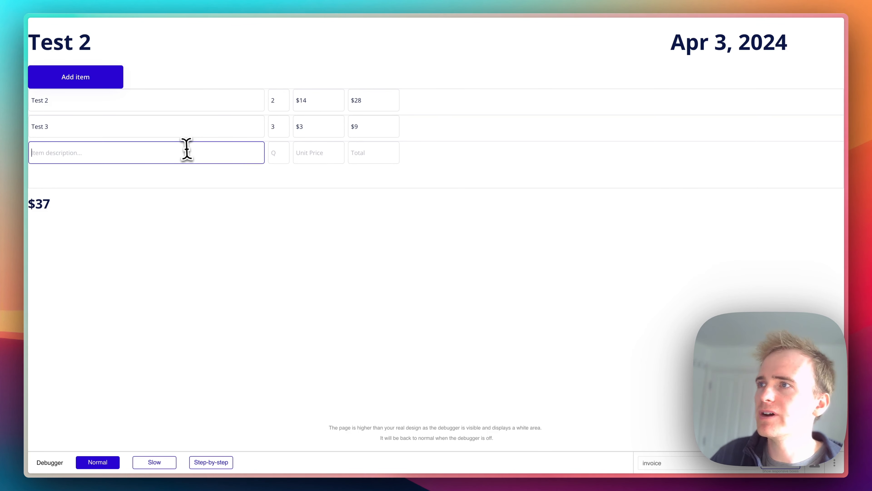
type("test 4")
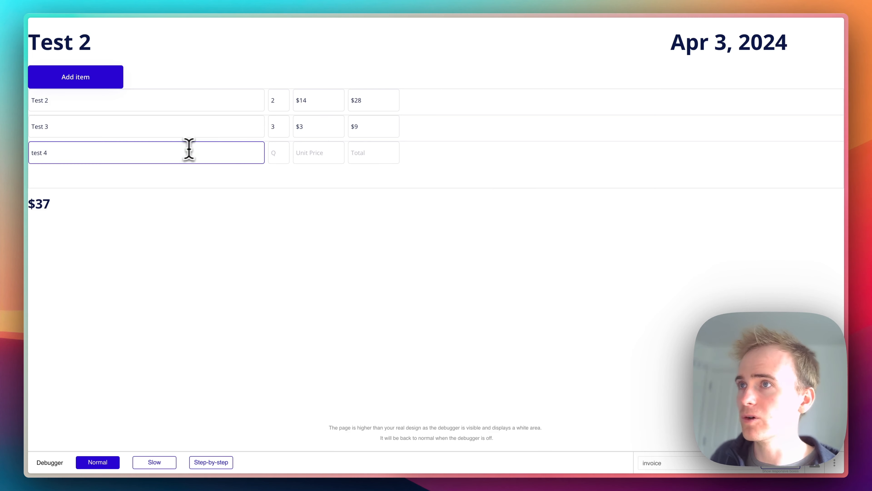
left_click(280, 152)
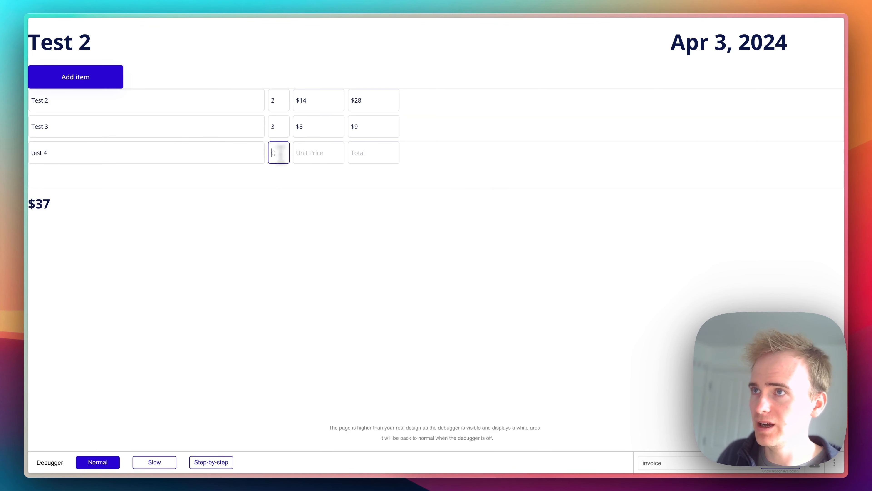
left_click(304, 154)
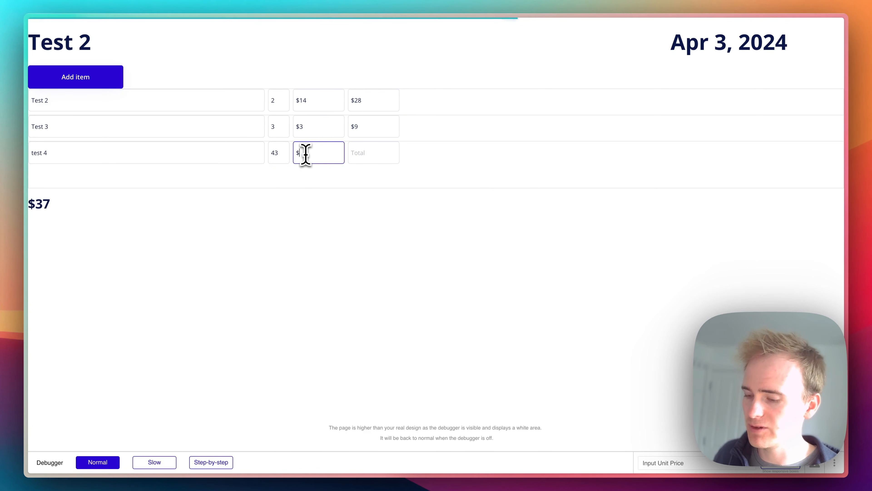
type("19.99")
left_click(350, 176)
left_click(387, 159)
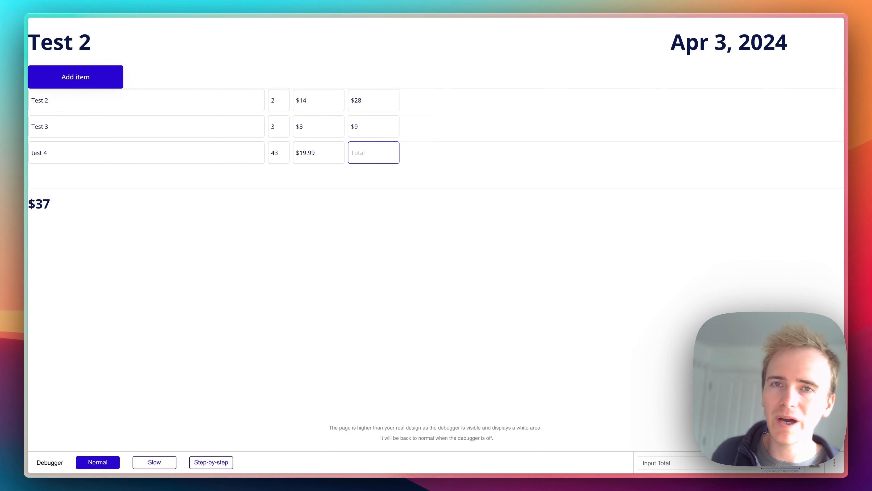
left_click(374, 177)
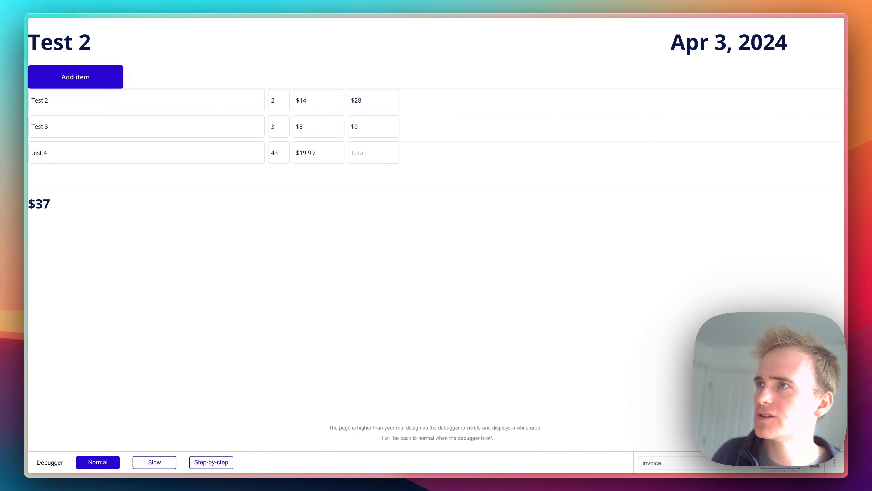
- Return to the app editor and enable the Workflow API and backend workflows in the app's API settings
key("super+alt+Page_Up")
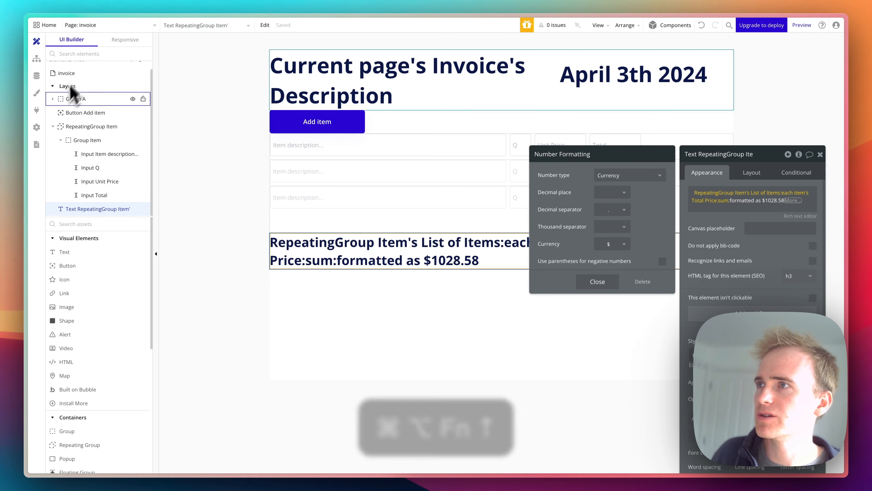
left_click(37, 128)
left_click(174, 61)
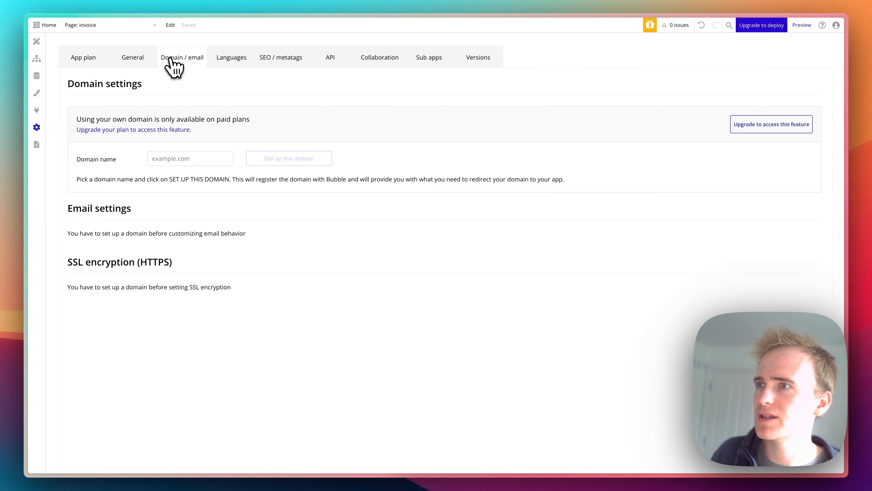
left_click(310, 62)
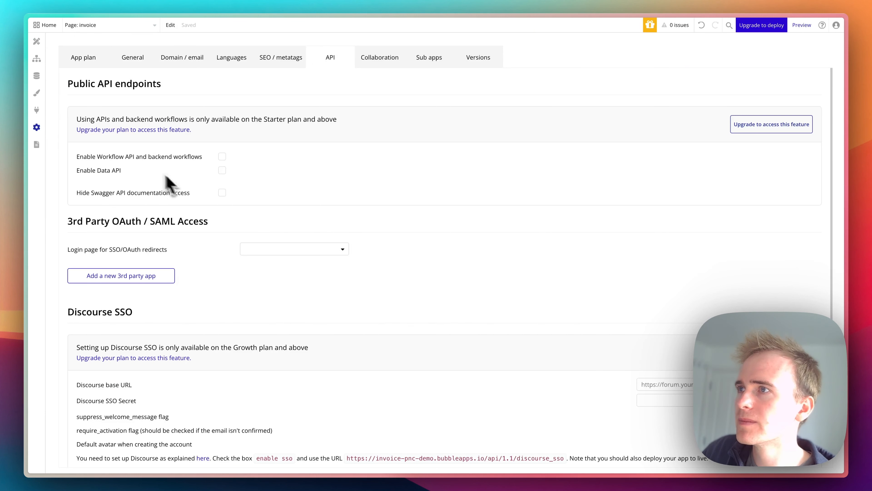
left_click(222, 157)
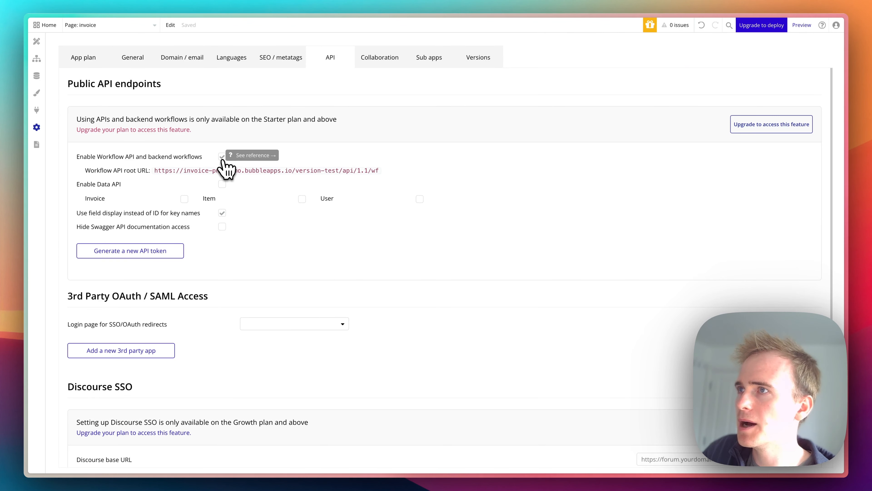
- Open the backend workflows and add a new database trigger event
left_click(101, 29)
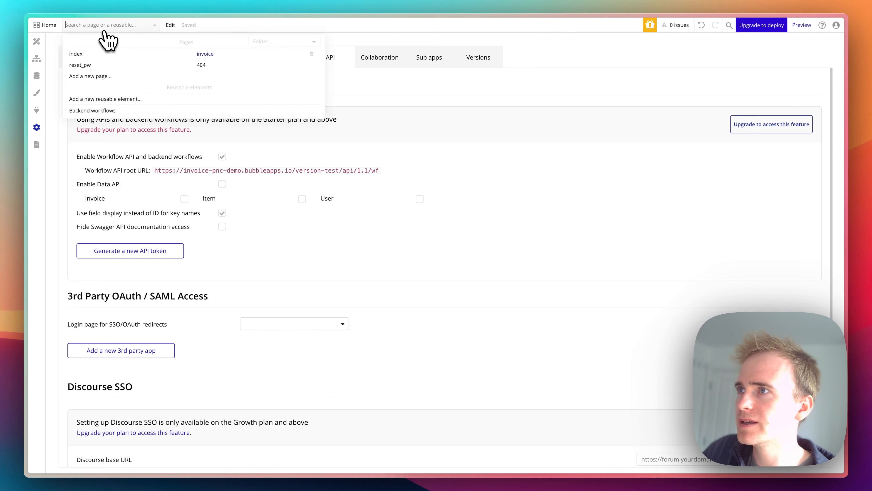
left_click(99, 112)
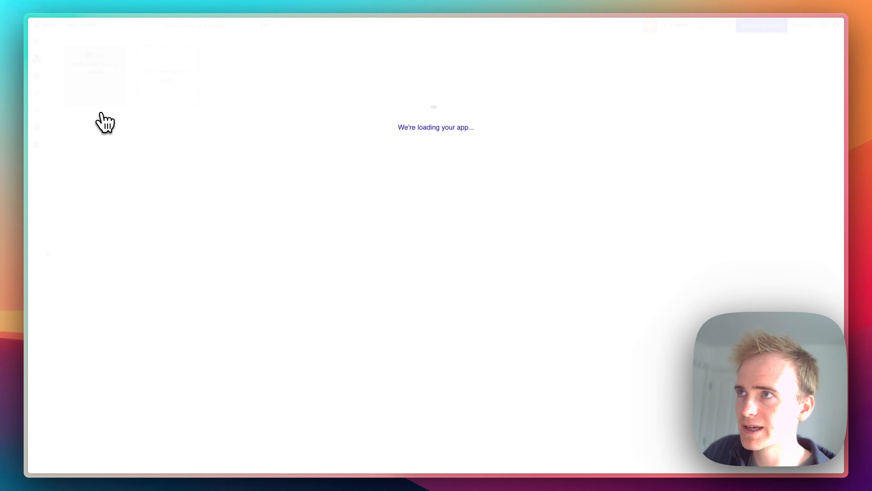
left_click(99, 88)
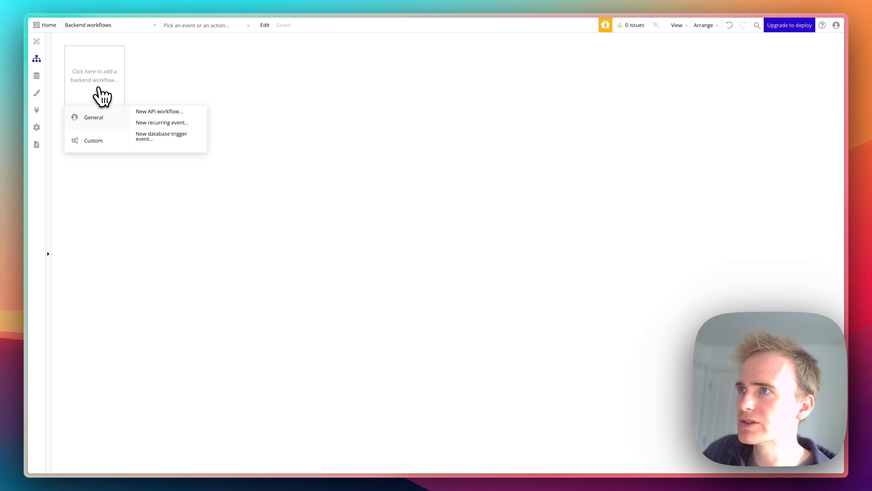
left_click(147, 136)
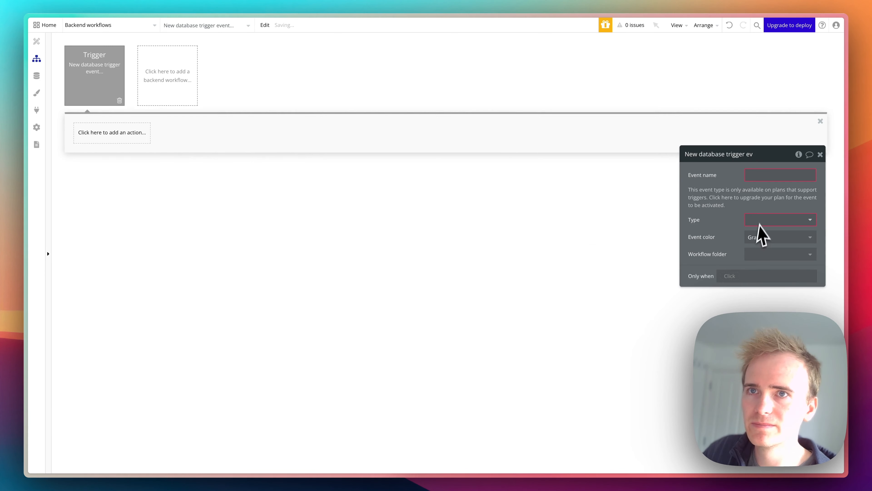
- Name the database trigger event "When invoice line updated" and set its type to Item
left_click_drag(732, 218, 524, 223)
left_click(554, 178)
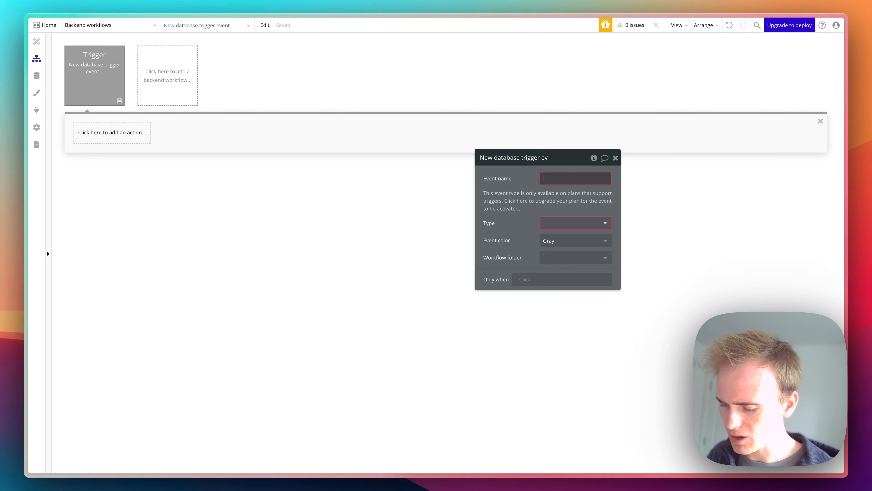
type("When I")
key("BackSpace")
type("invoice ")
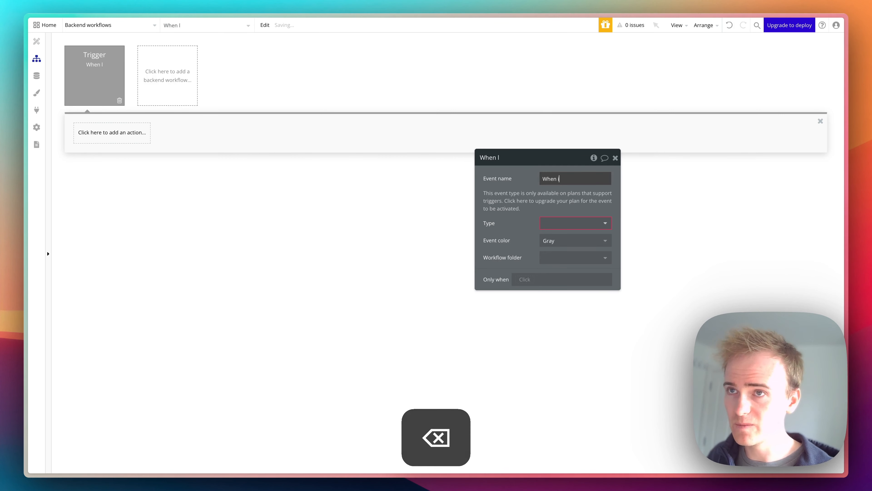
type("lin e")
key("BackSpace")
key("BackSpace")
type("e ")
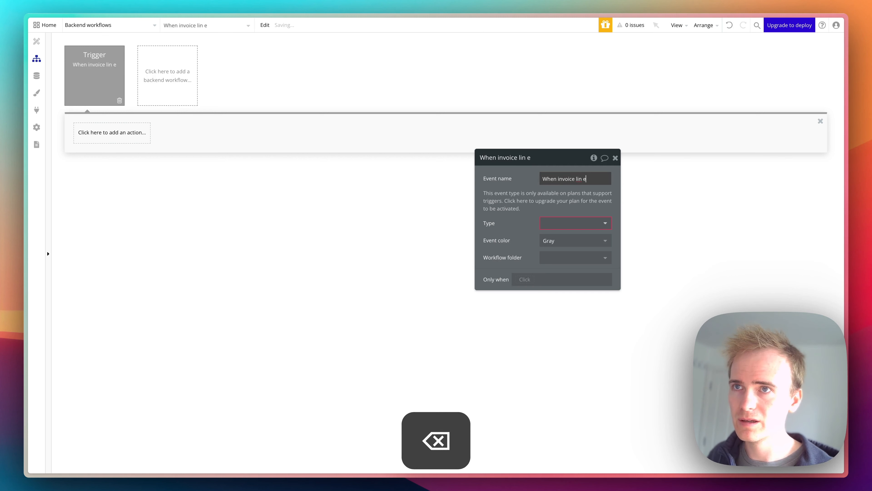
type("updated")
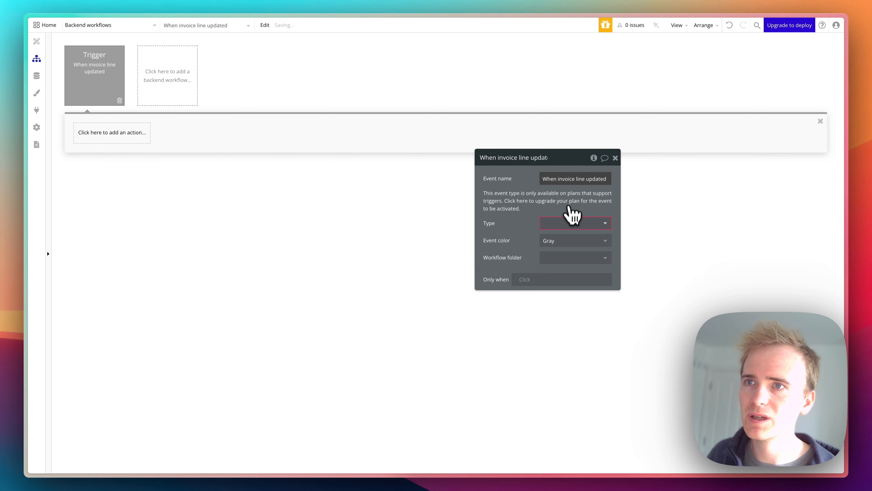
left_click(579, 224)
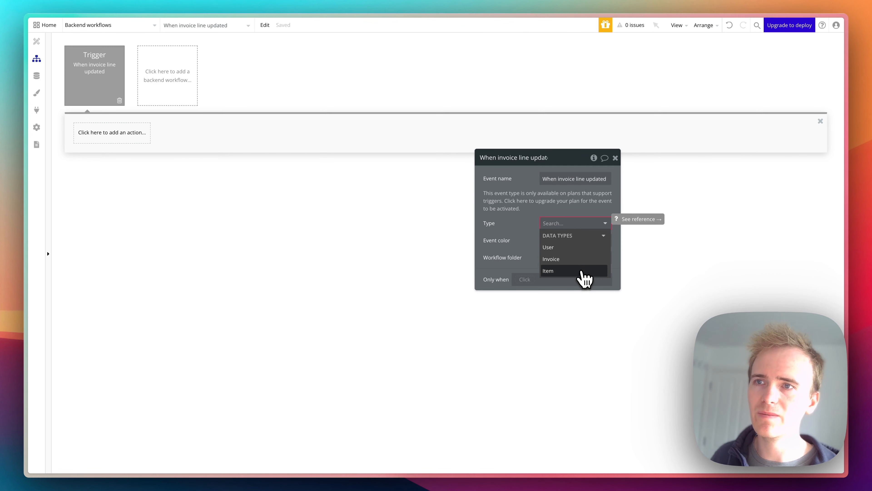
left_click(585, 276)
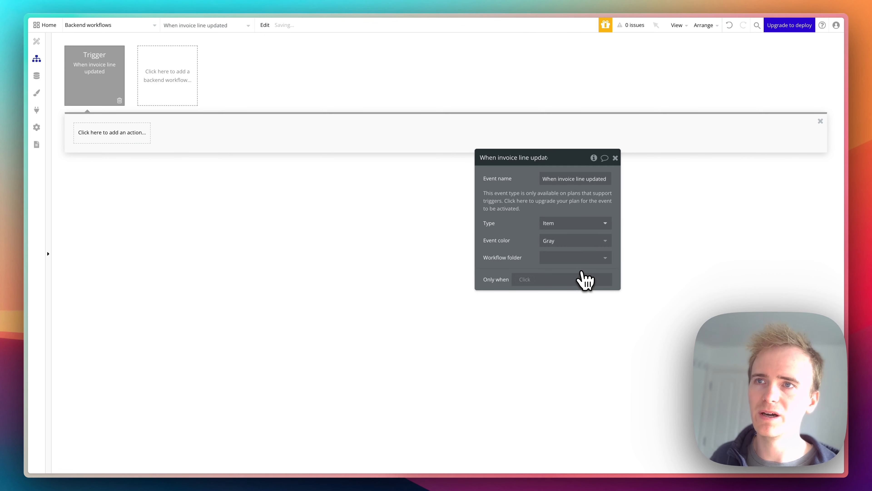
- Restrict the trigger to run only when Item before change's Quality is not Item now's Quality
left_click(533, 279)
left_click(539, 314)
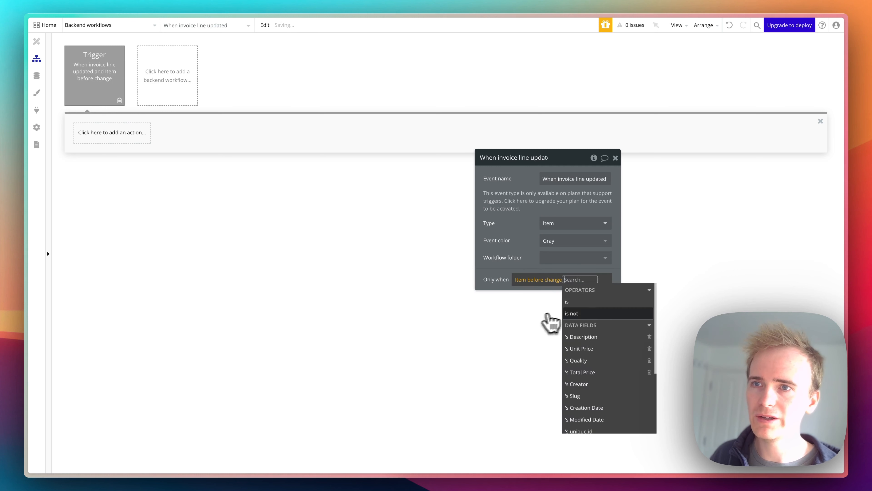
left_click(597, 362)
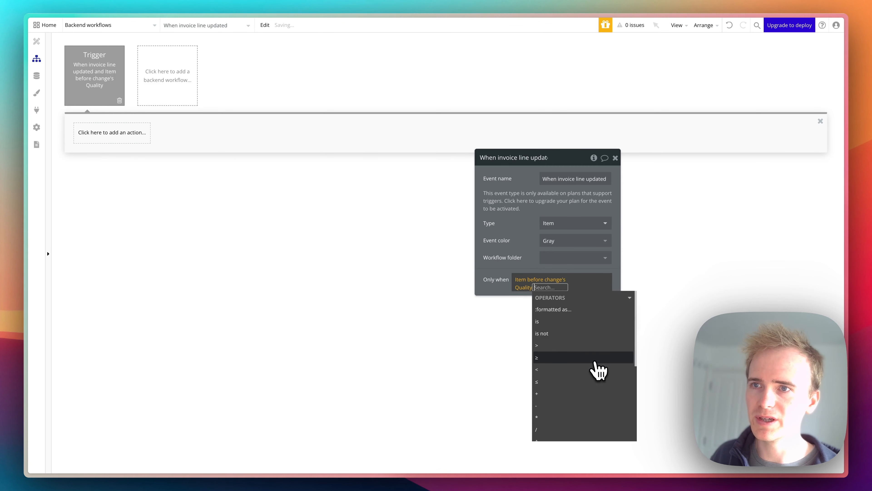
left_click(564, 334)
left_click(558, 321)
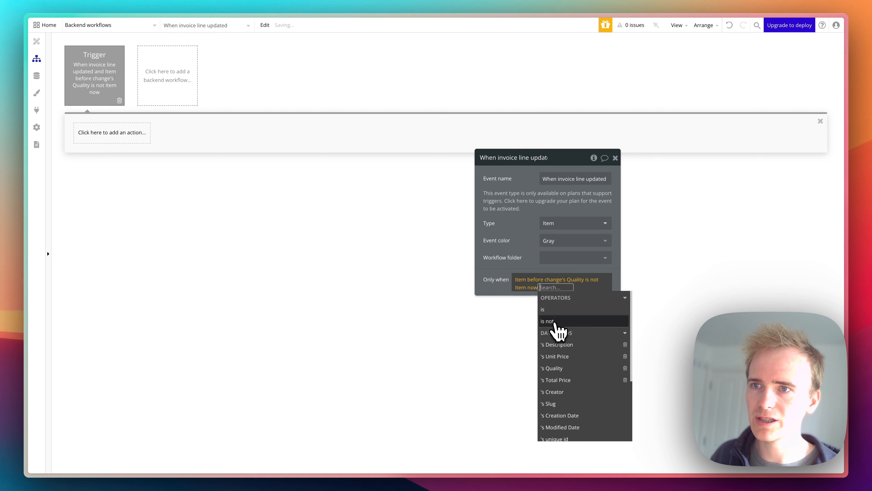
left_click(575, 365)
left_click(497, 291)
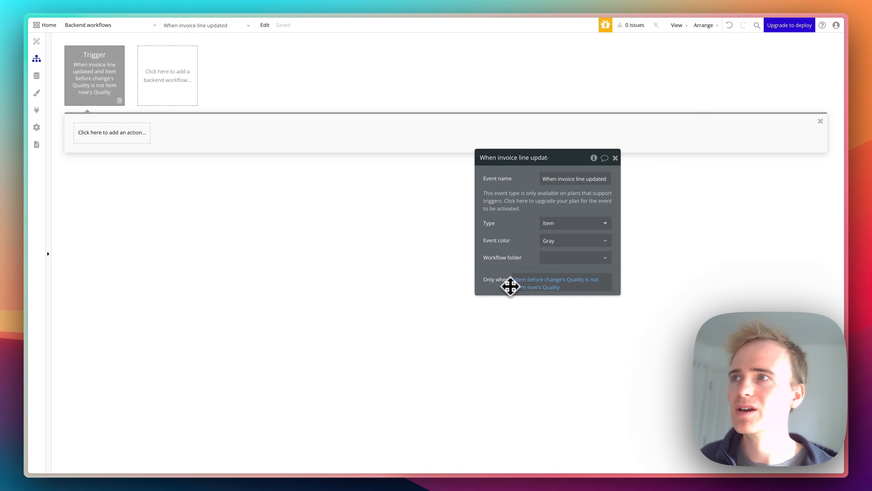
- Extend the trigger's condition with "or Item before change's Unit Price is not Item now's Unit Price"
left_click(553, 292)
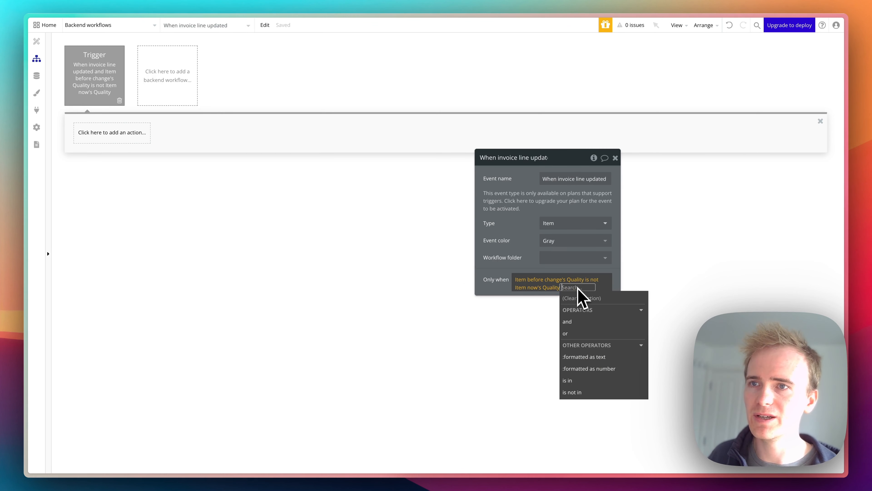
left_click(580, 345)
left_click(590, 316)
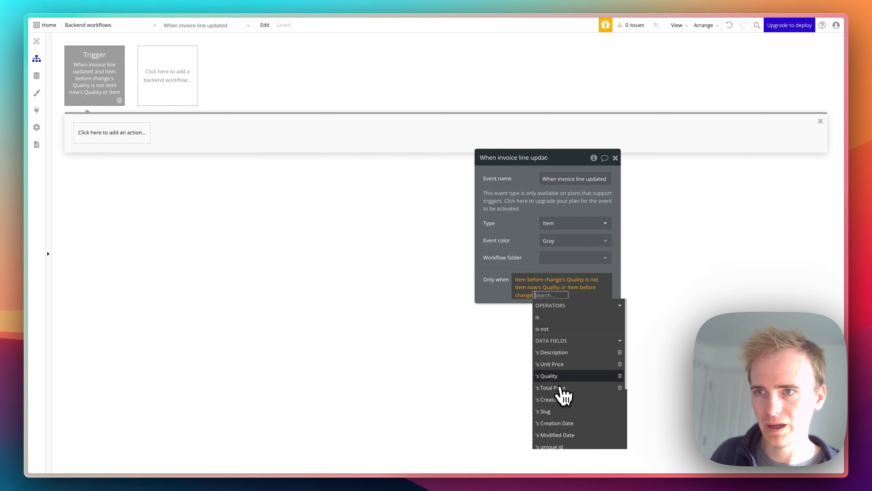
left_click(562, 365)
left_click(588, 341)
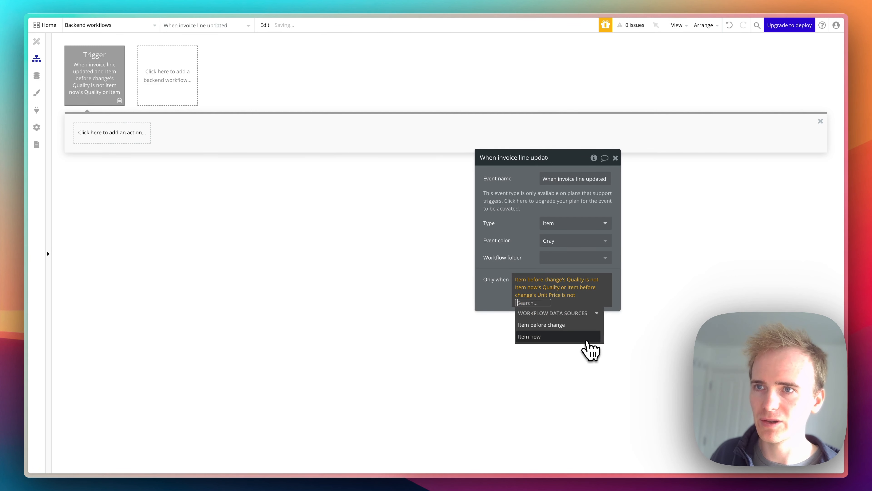
left_click(564, 346)
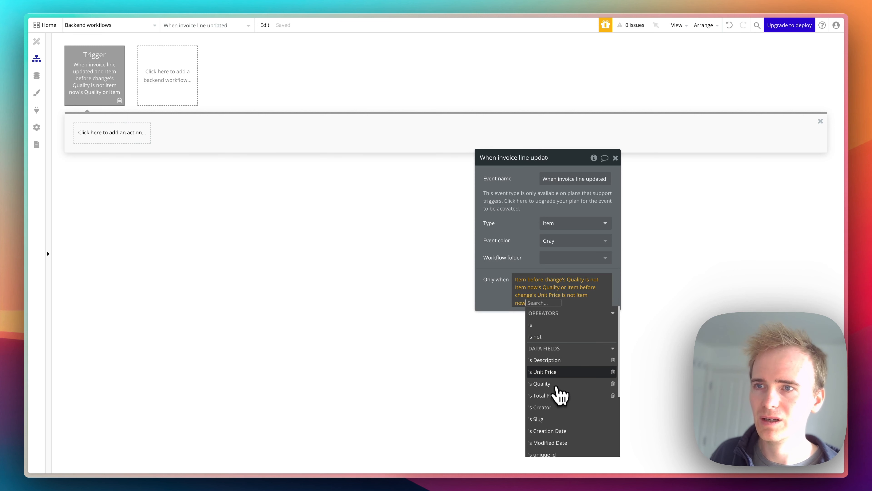
left_click(557, 372)
left_click(488, 294)
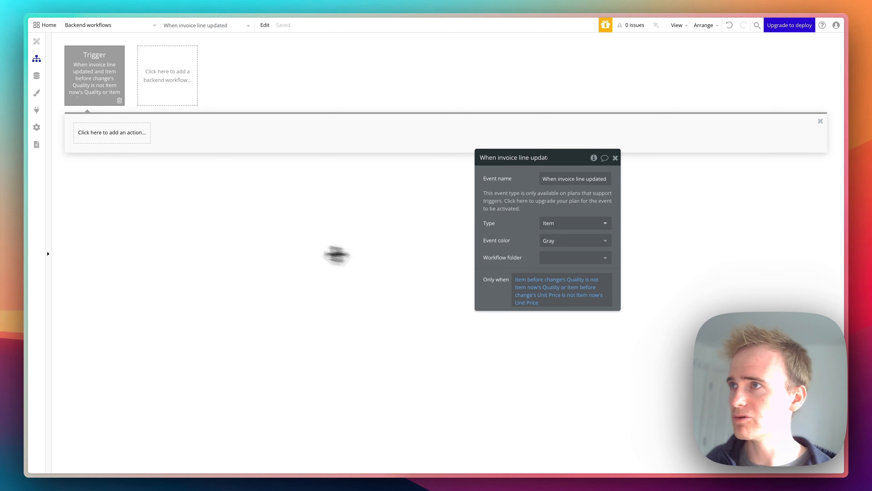
- Add a Make changes to thing action to the trigger, with Item now as the thing to change
left_click(118, 134)
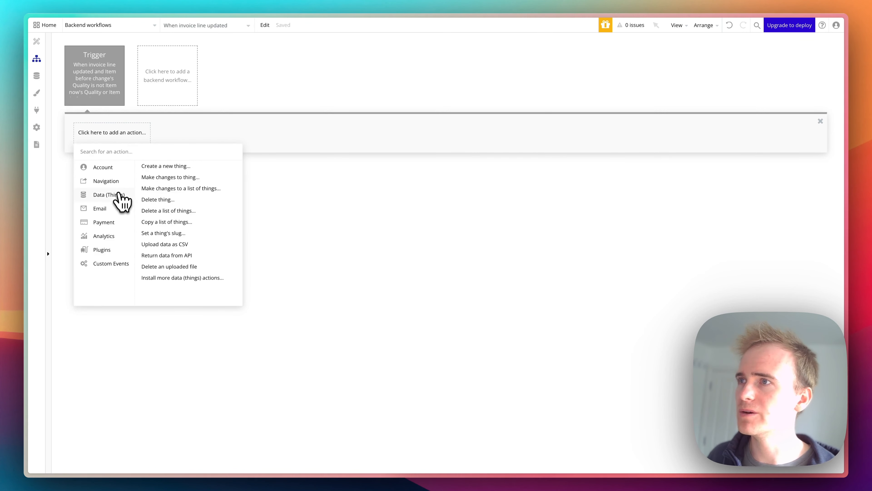
left_click(170, 178)
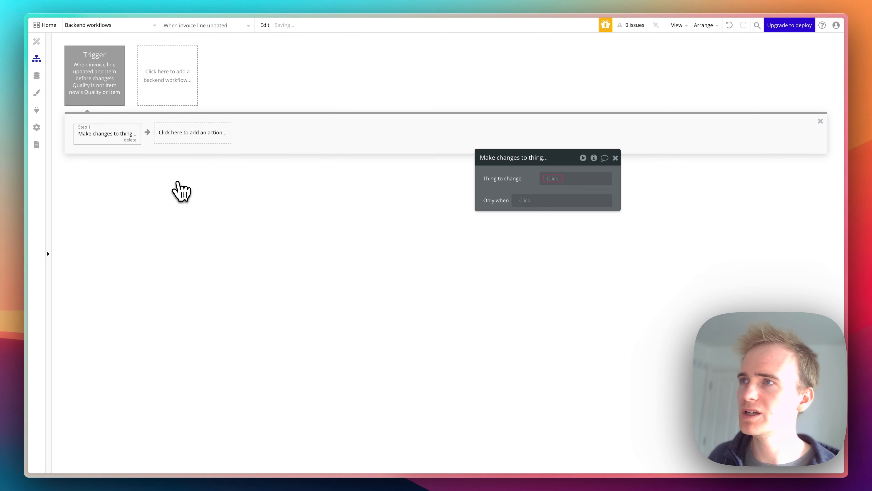
left_click(553, 179)
left_click(571, 213)
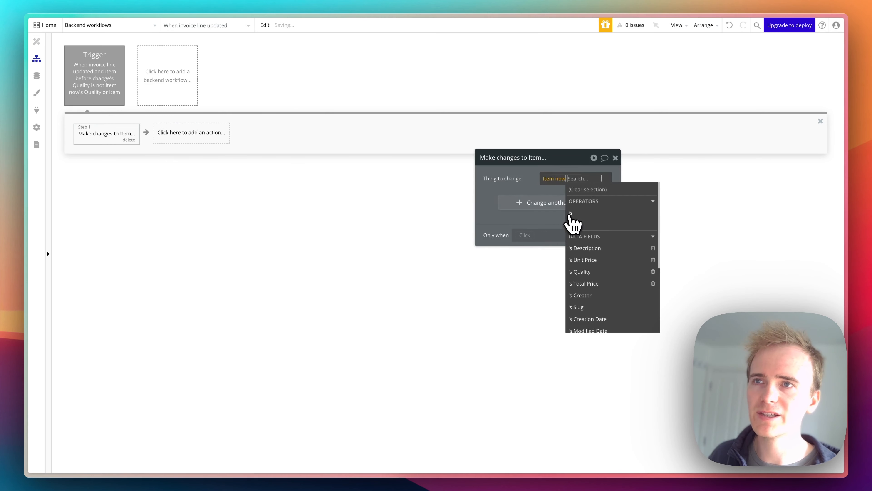
left_click(509, 183)
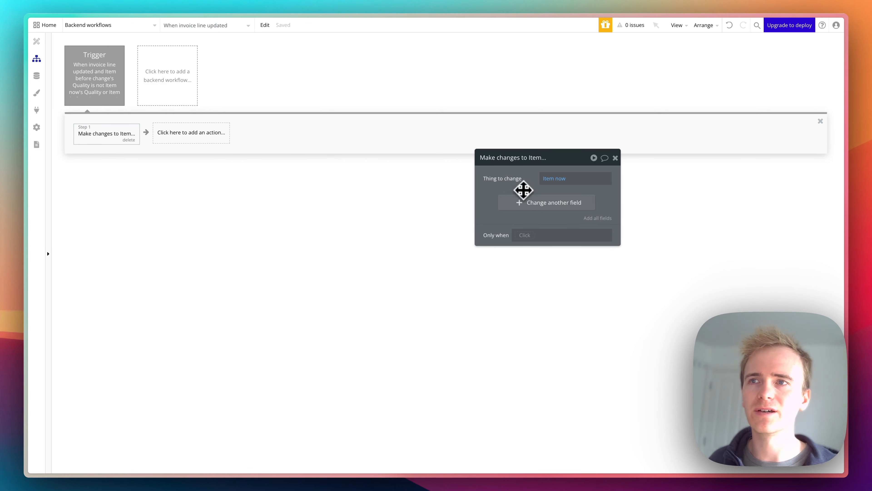
- Set the action's Total Price field to Item now's Quality * Item now's Unit Price
left_click(545, 207)
left_click(491, 199)
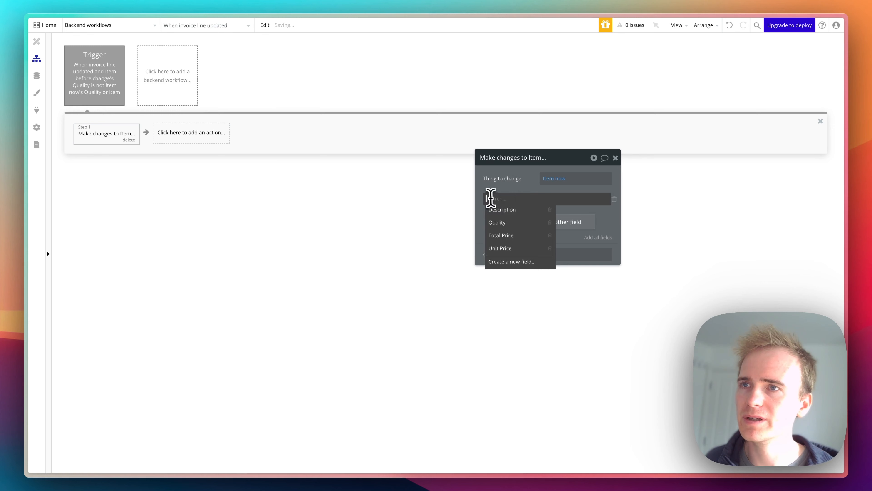
left_click(506, 237)
left_click(526, 200)
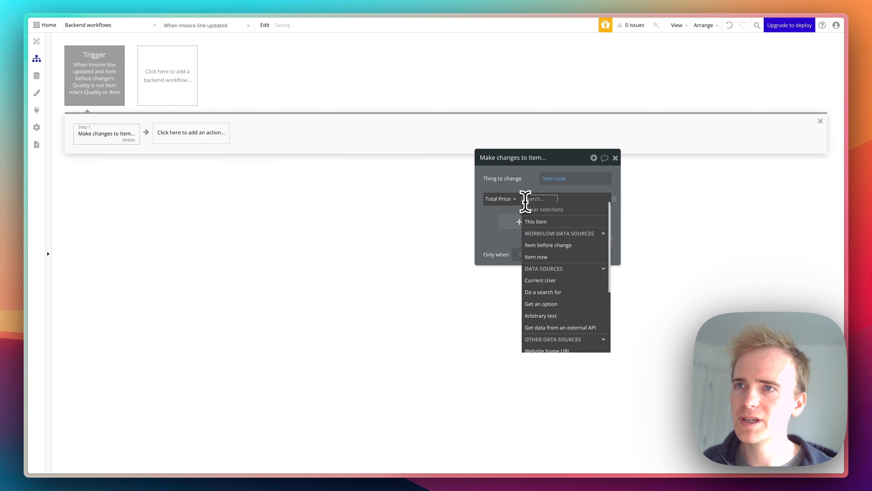
left_click(549, 257)
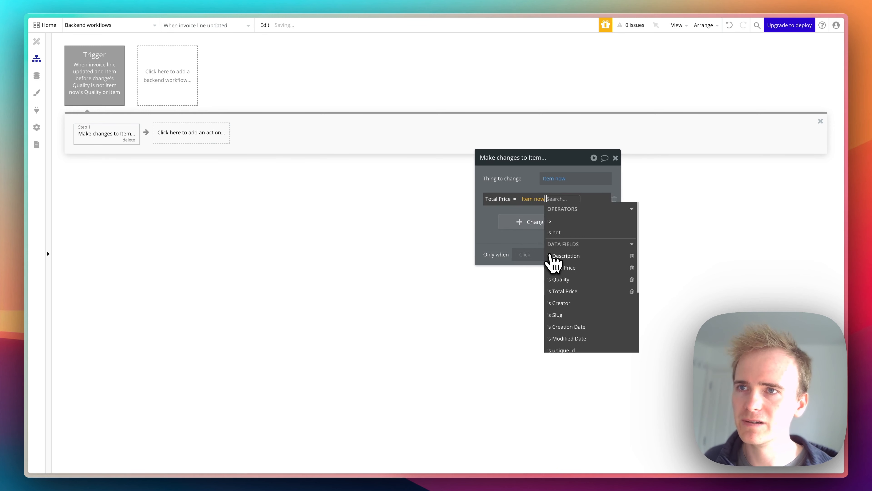
left_click(571, 278)
type("*")
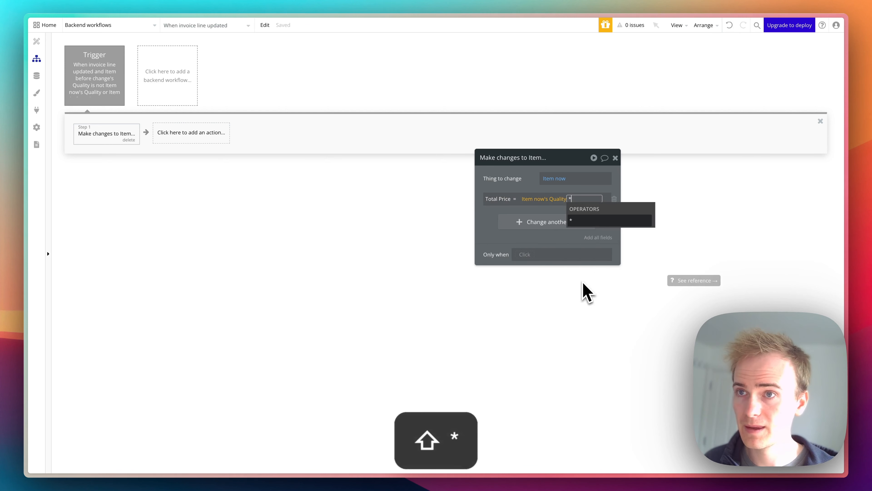
left_click(580, 222)
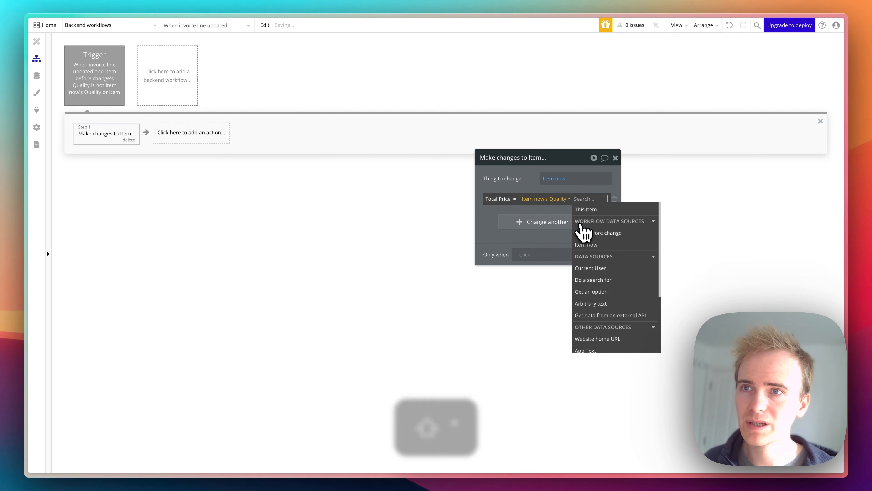
left_click(599, 246)
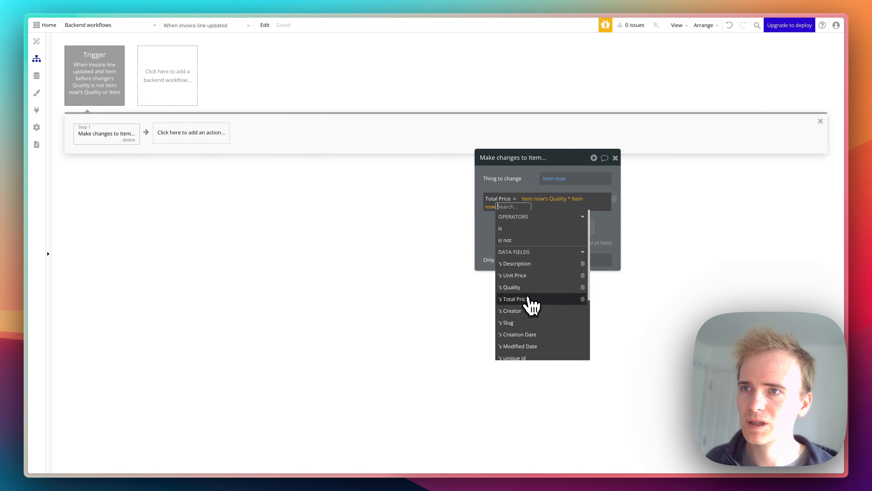
left_click(524, 276)
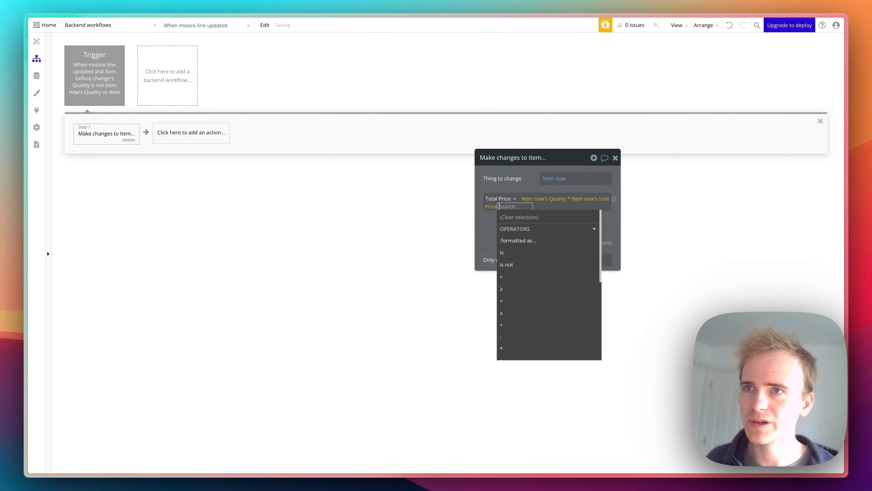
left_click(520, 189)
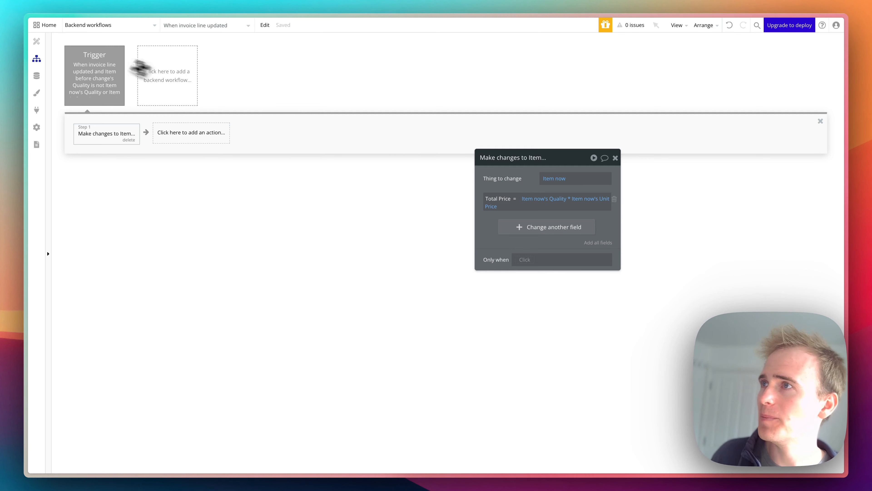
- Go back to the invoice page design and make the repeating group's Total input disabled
left_click(68, 26)
left_click(202, 62)
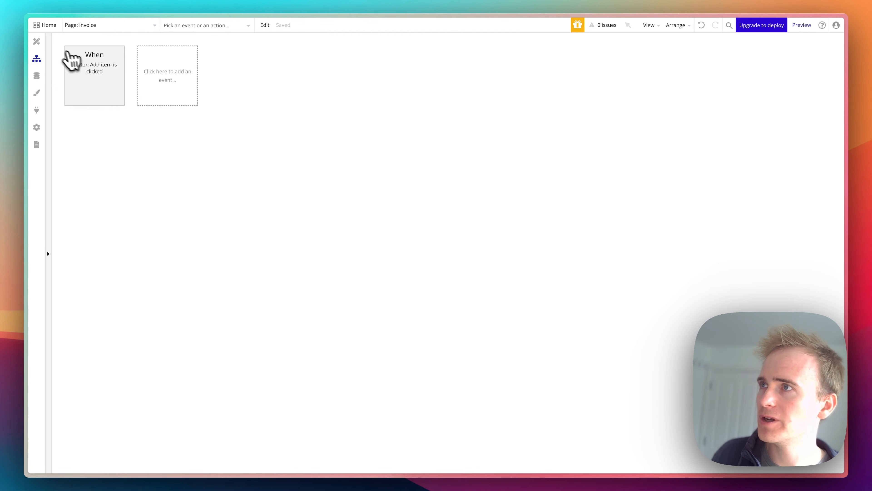
left_click(37, 41)
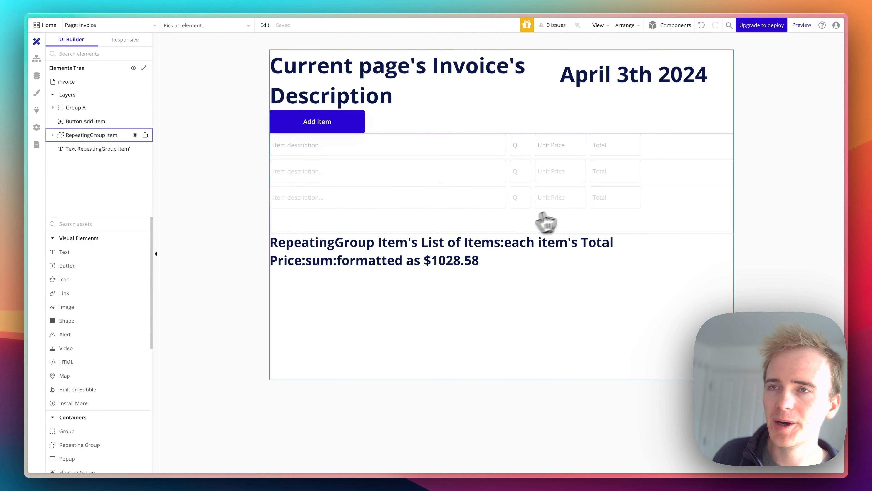
double_click(611, 151)
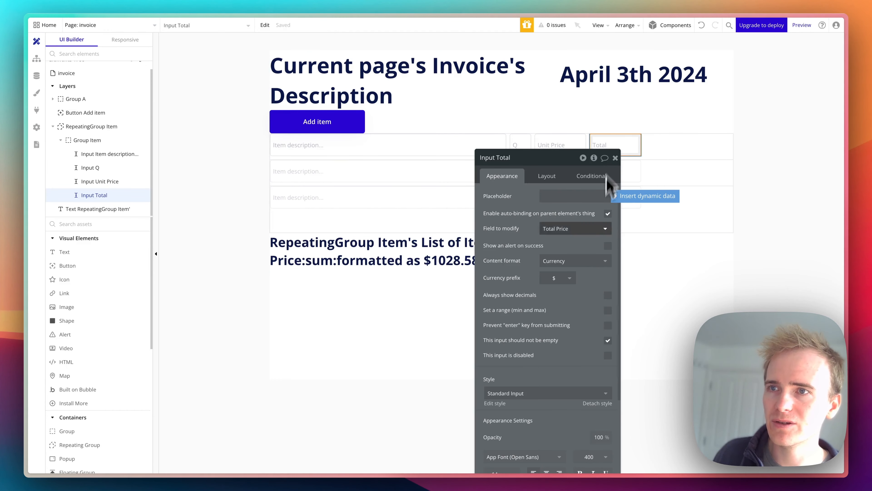
left_click(608, 356)
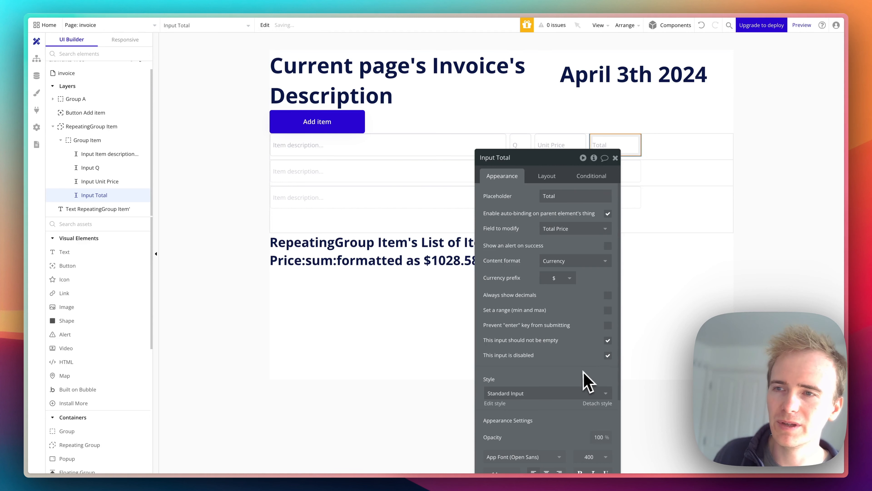